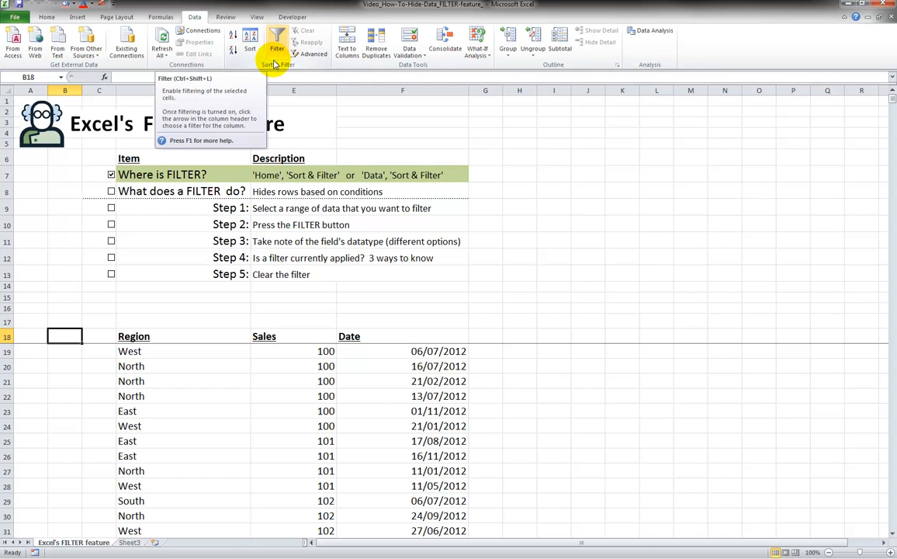
Step: Look up where the Filter command is offered among the home Sort & Filter options and the data tools
click(47, 17)
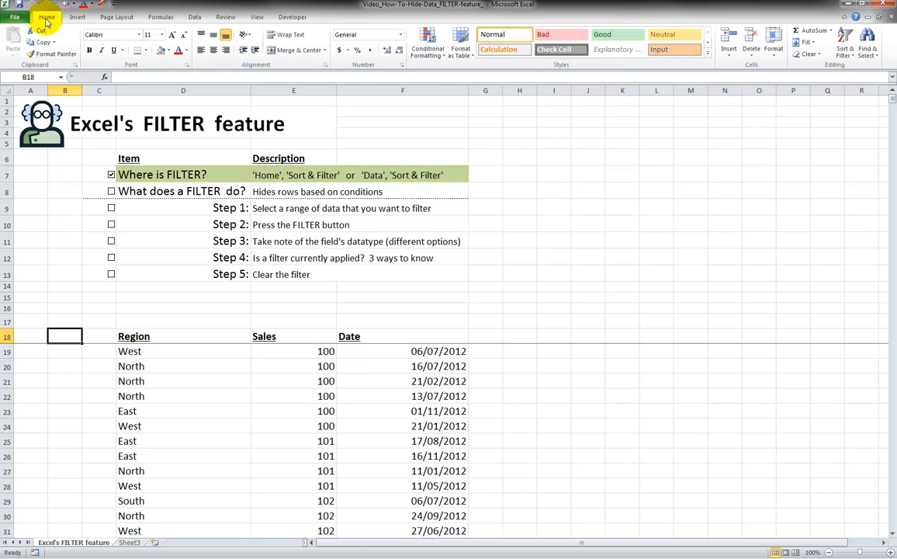
click(852, 61)
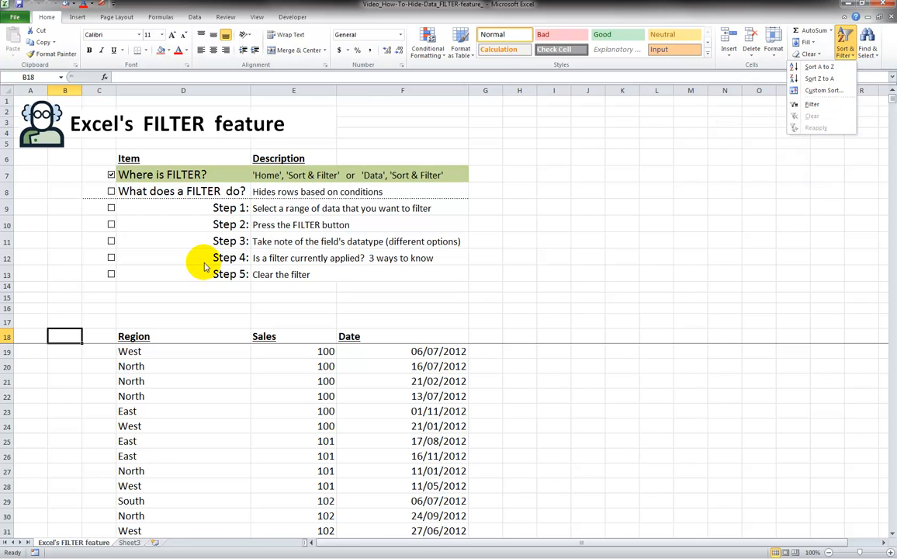
click(198, 17)
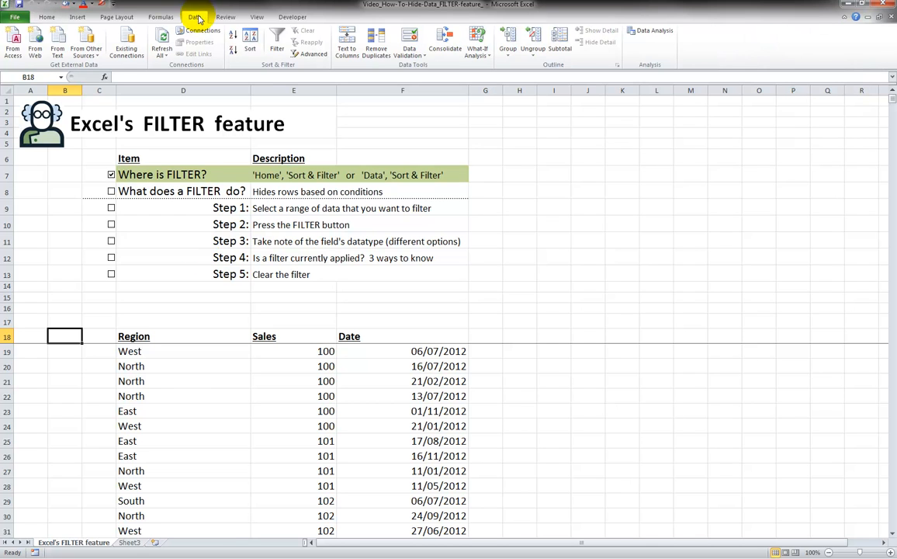
click(31, 192)
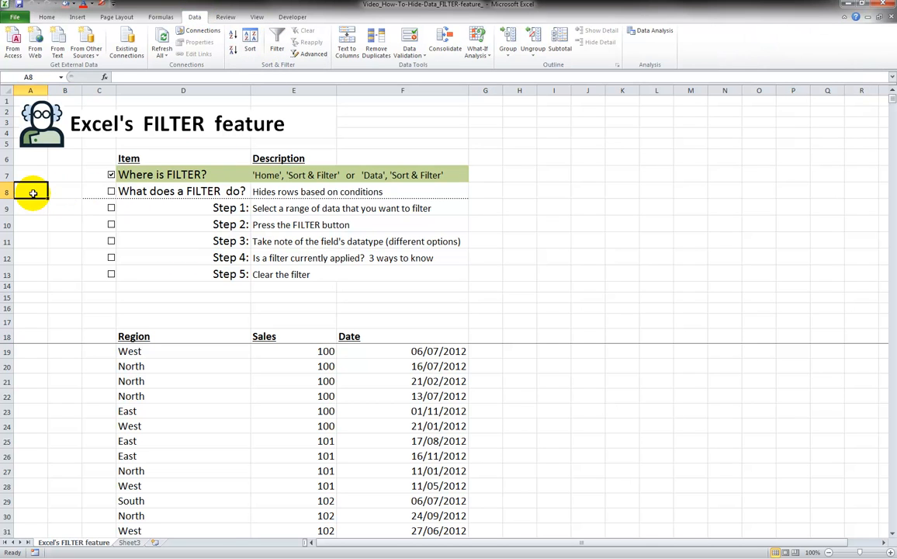
Step: Tick the "What does a FILTER do?" and Step 1 items in the checklist
click(111, 193)
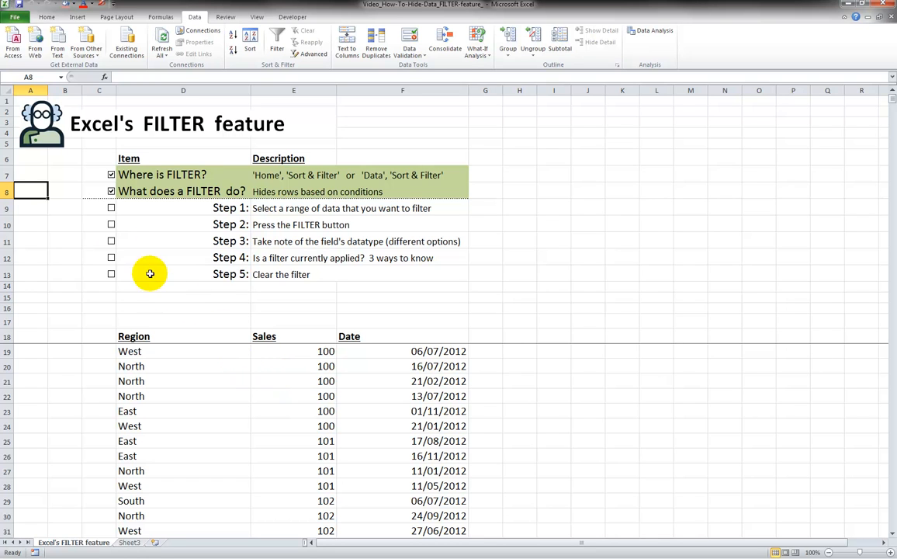
click(111, 208)
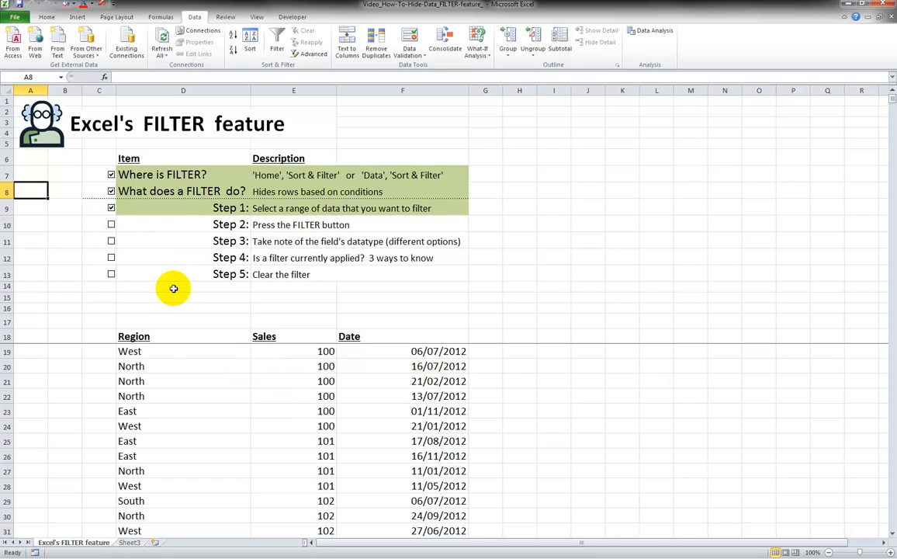
Step: Select the first rows of the Region, Sales and Date table, then the whole table down to its last record
click(144, 336)
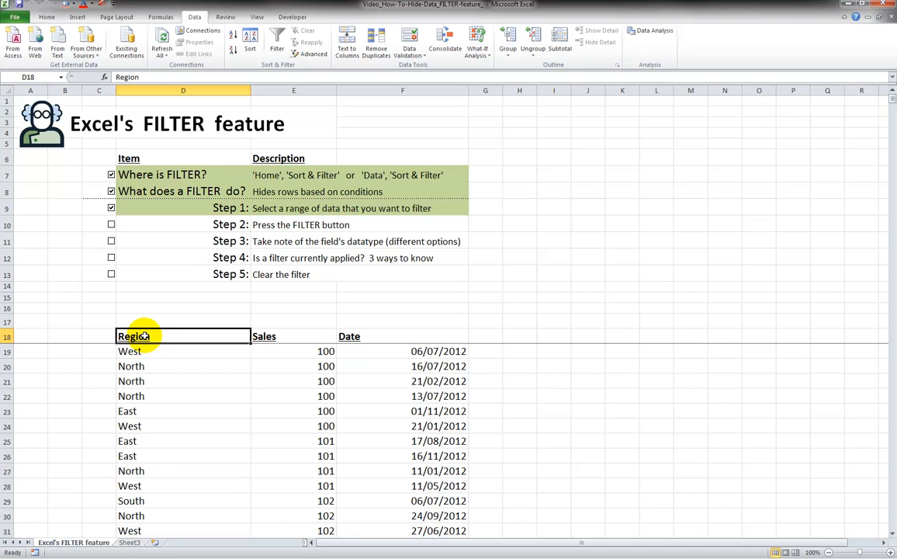
drag(146, 334, 380, 456)
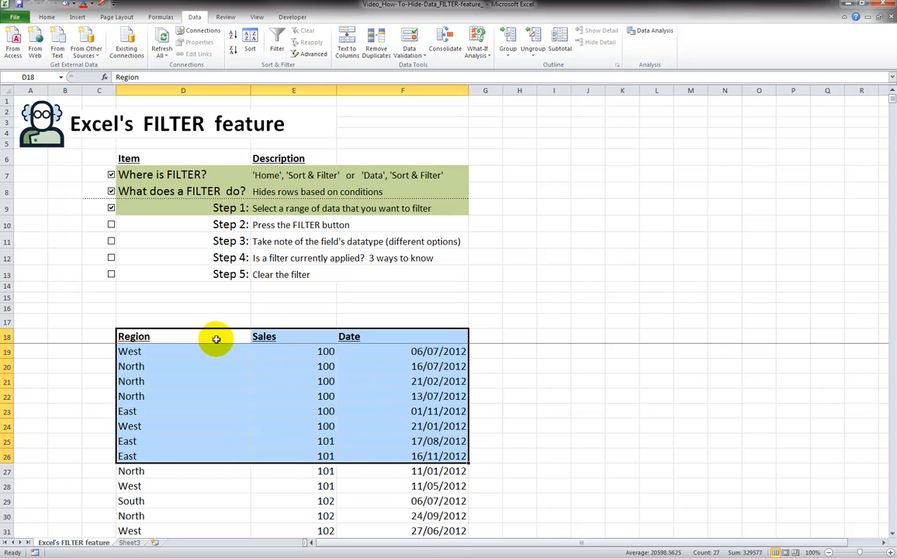
click(215, 336)
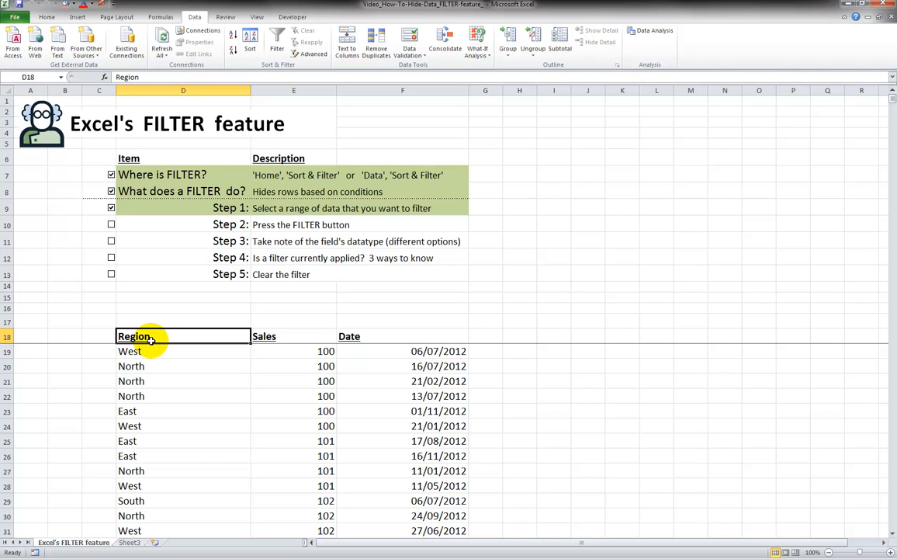
key(ctrl+shift+End)
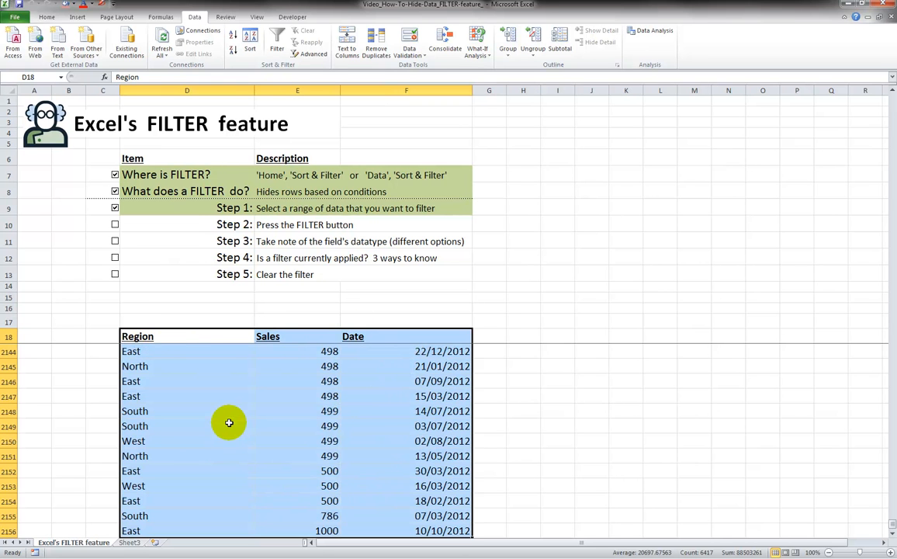
scroll(237, 420, down, 1)
scroll(236, 398, down, 1)
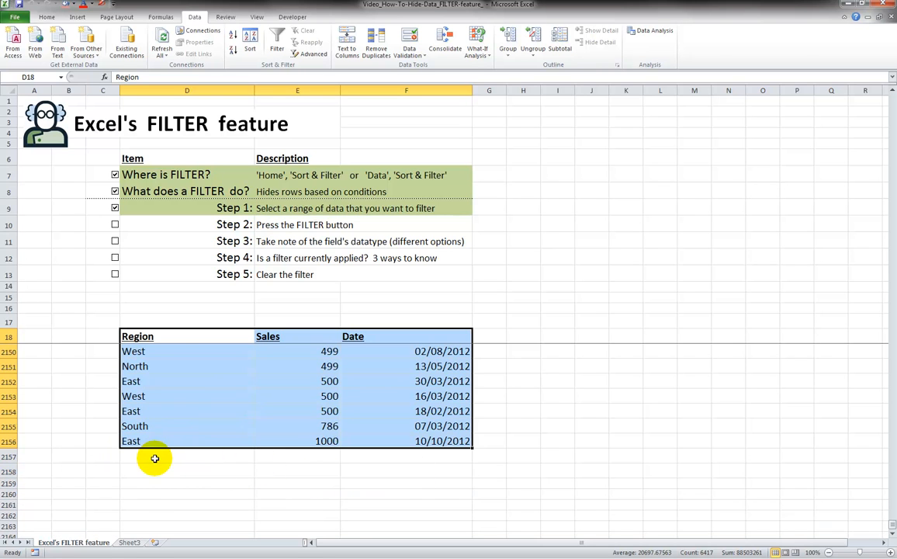
Step: Reselect the table by extending from the Region header across the headings and down to the last row
click(158, 336)
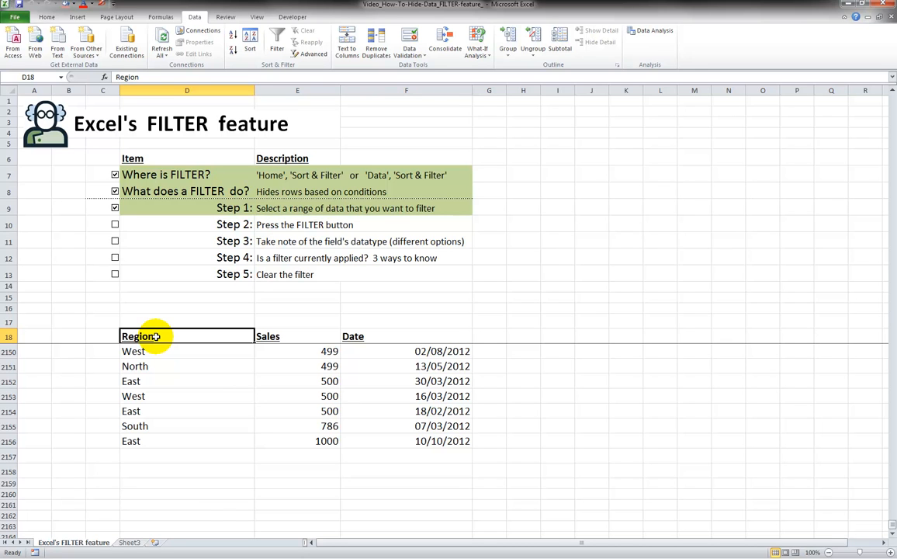
key(ctrl+shift+Right)
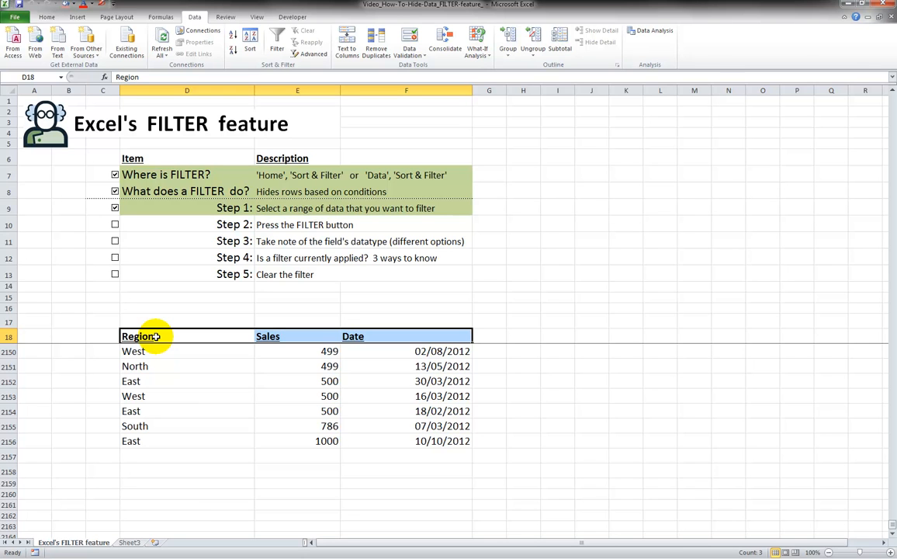
key(ctrl+shift+Down)
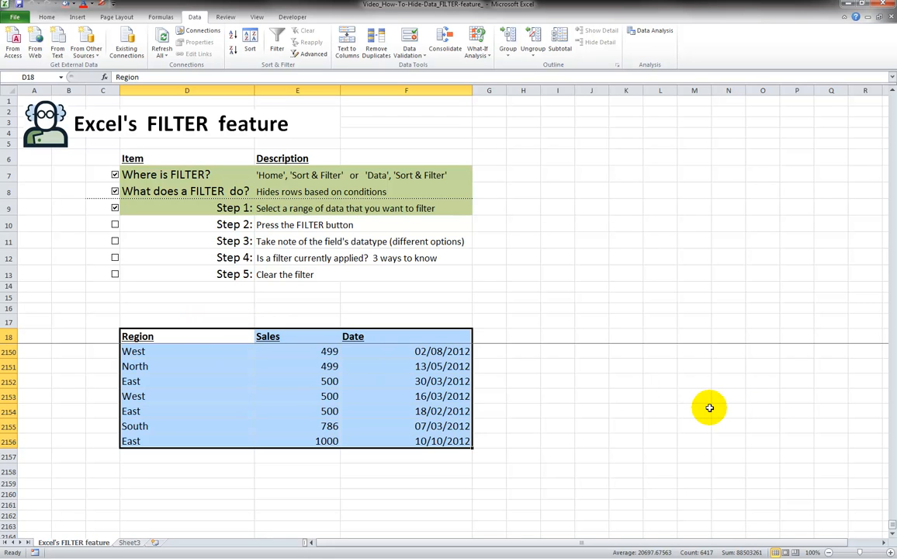
Step: Return to the start of the data and select the full range from the Region header to the last record
key(ctrl+Home)
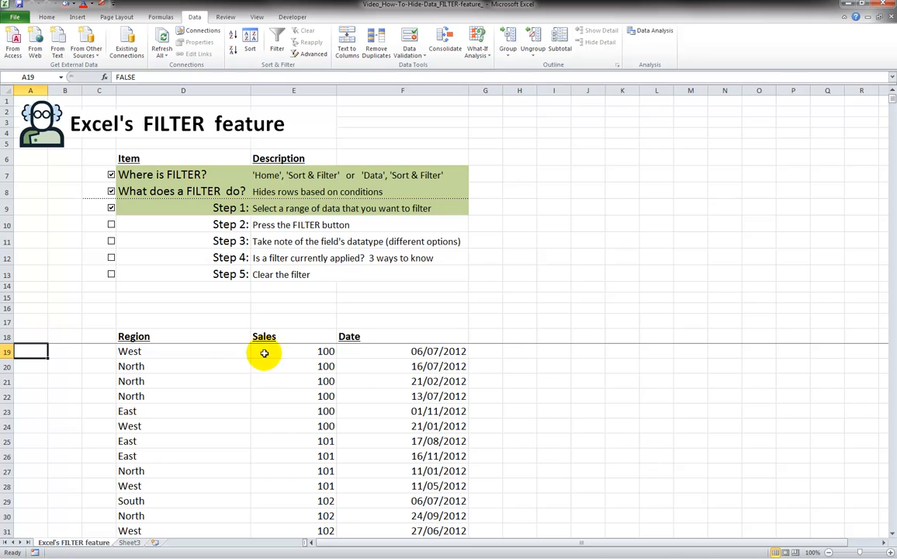
click(230, 333)
key(ctrl+shift+End)
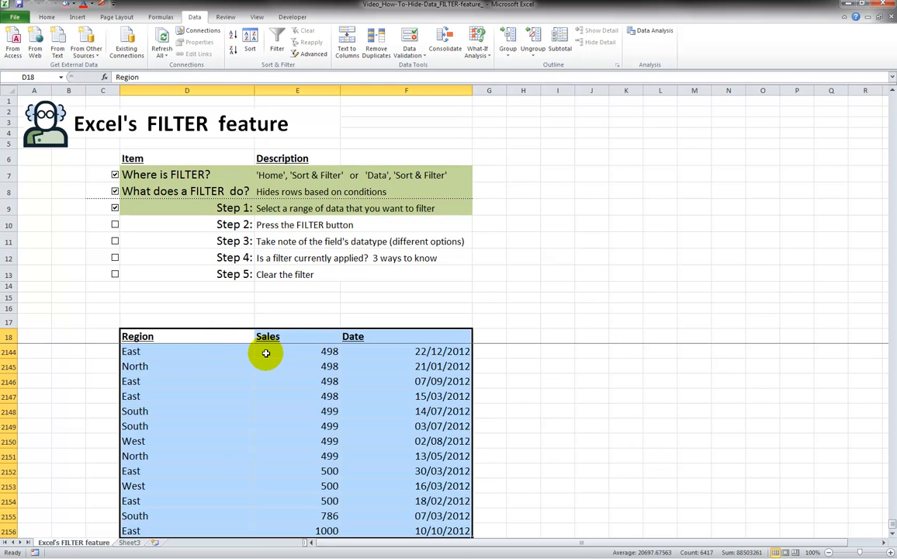
Step: Turn on filtering for the selected table and tick Steps 2 and 3 in the checklist
click(115, 225)
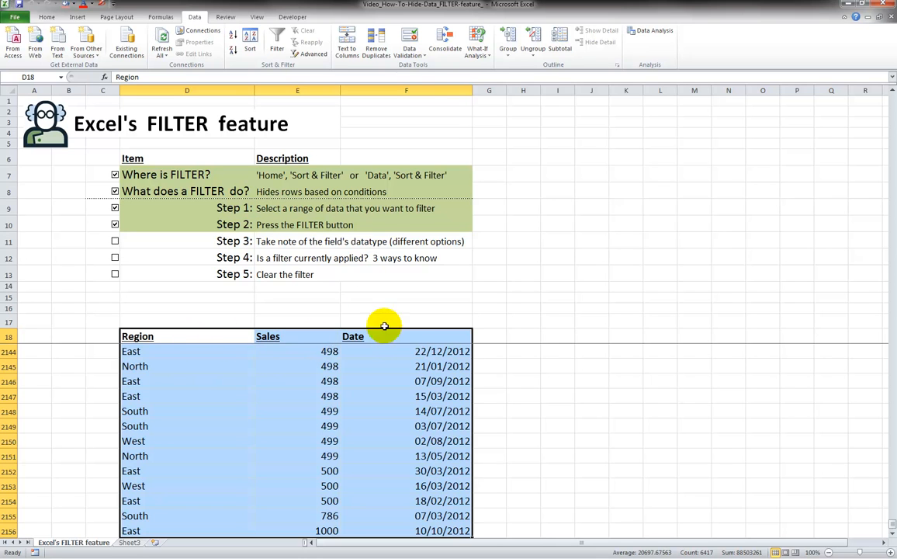
click(279, 37)
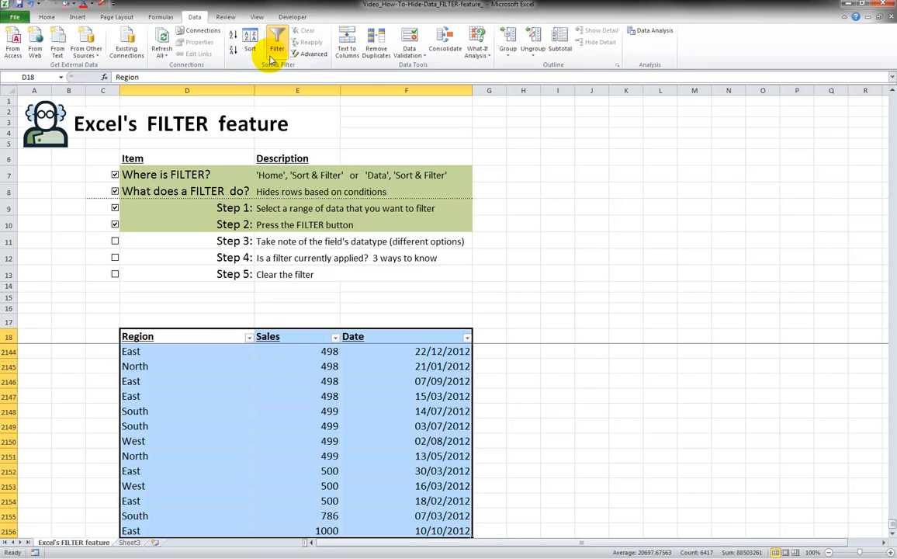
click(208, 335)
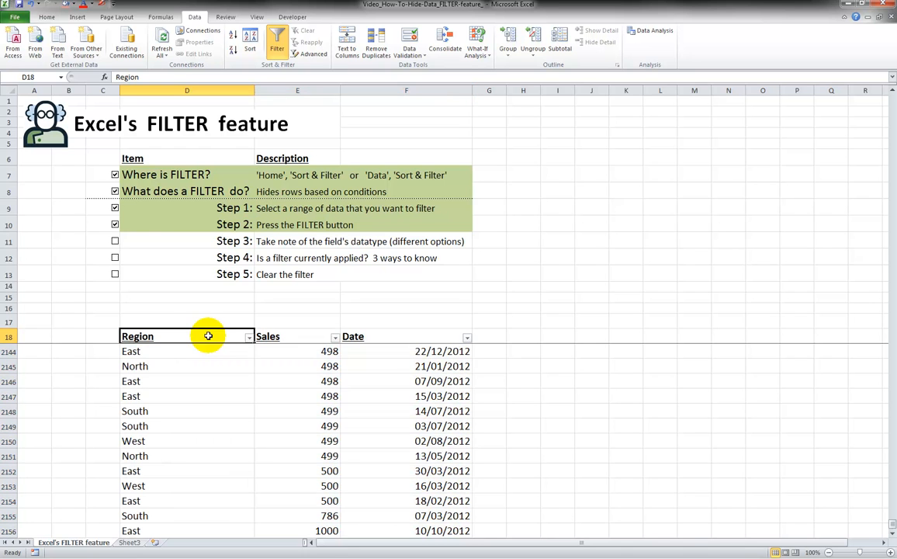
click(114, 241)
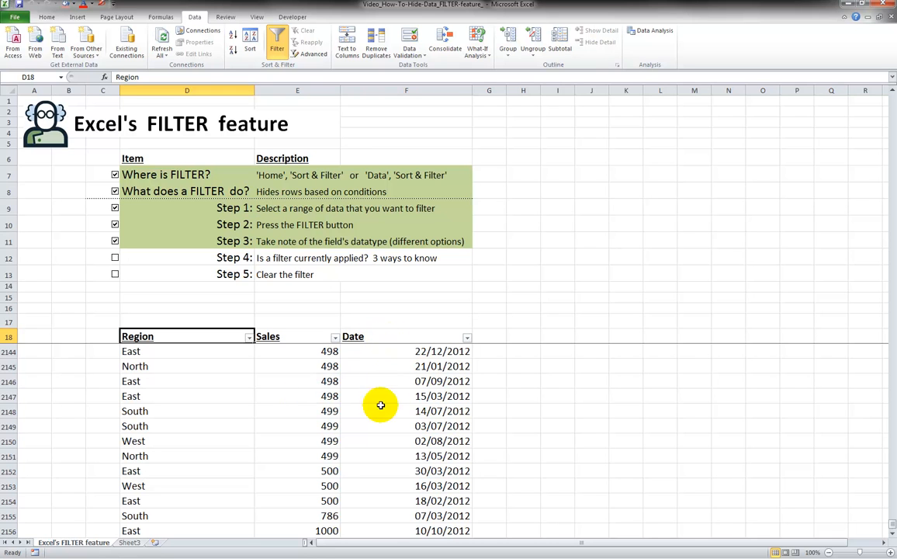
Step: Filter the Region column by the red cell color and clear that filter again
click(248, 339)
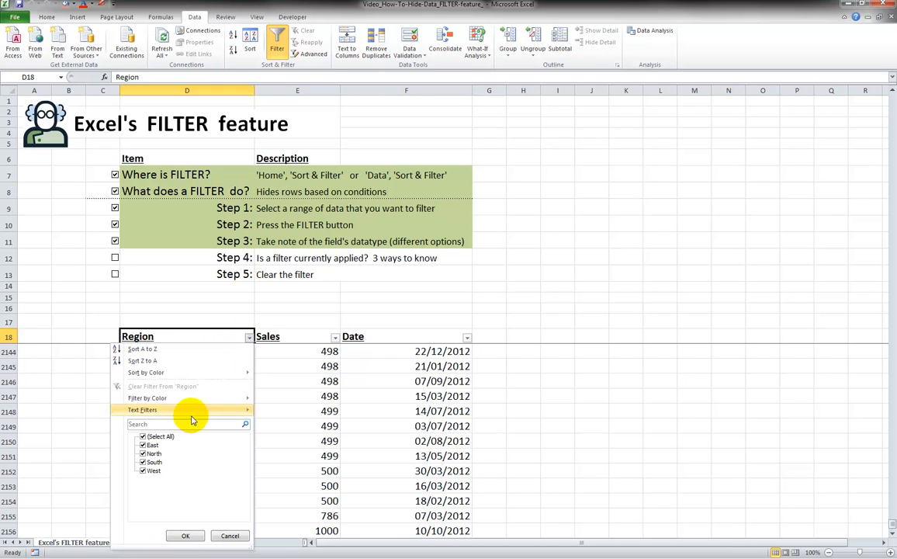
mouse_move(192, 400)
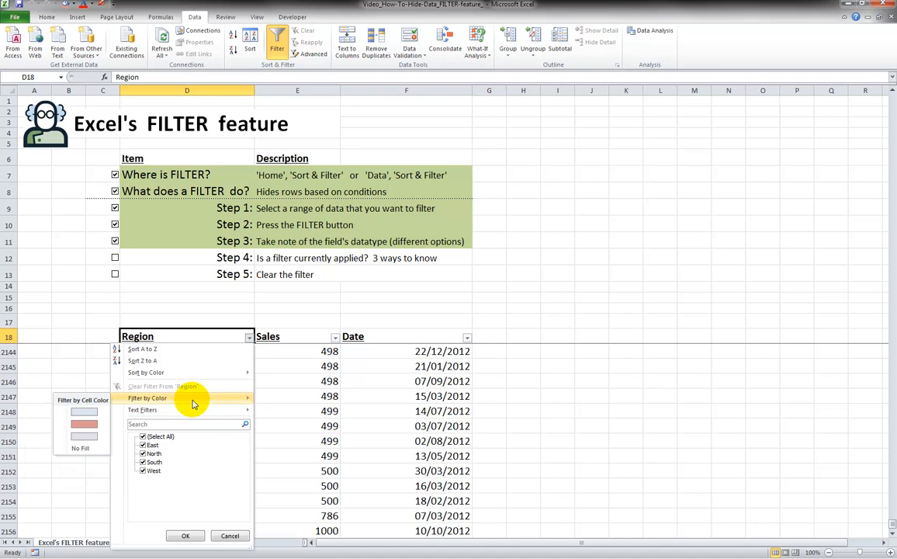
click(84, 427)
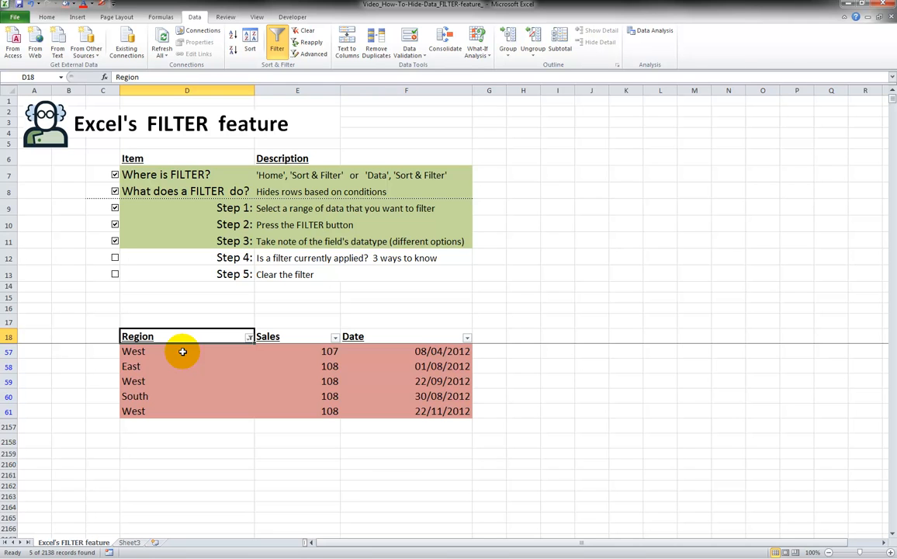
click(250, 339)
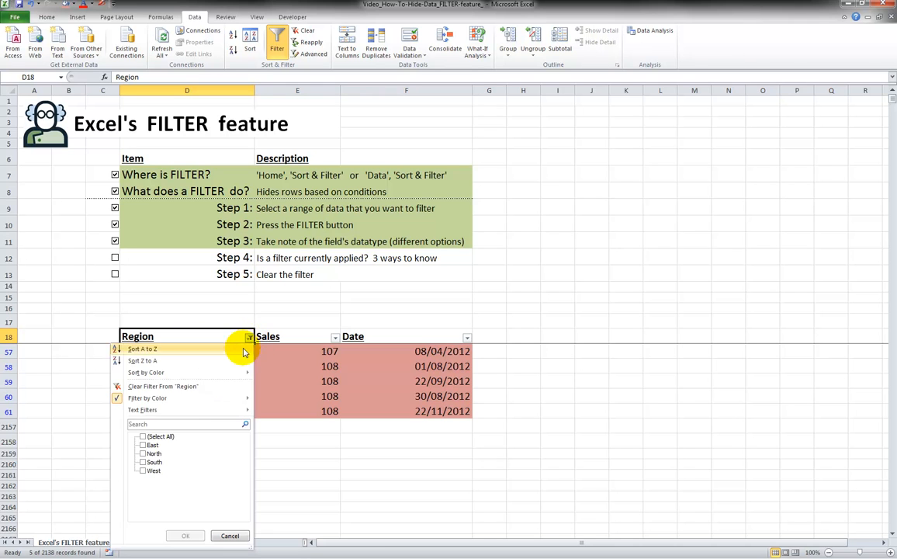
click(155, 386)
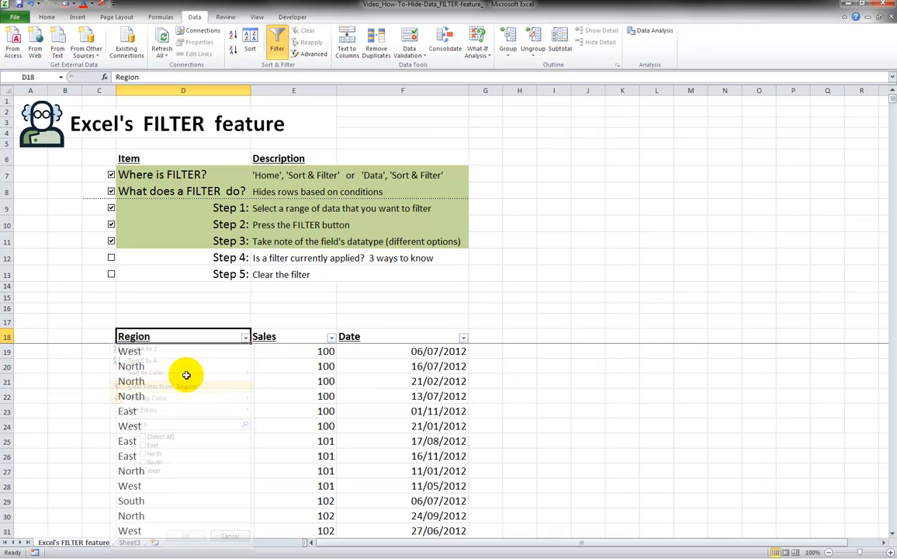
Step: Filter the Region column to show only the North and South records
click(245, 340)
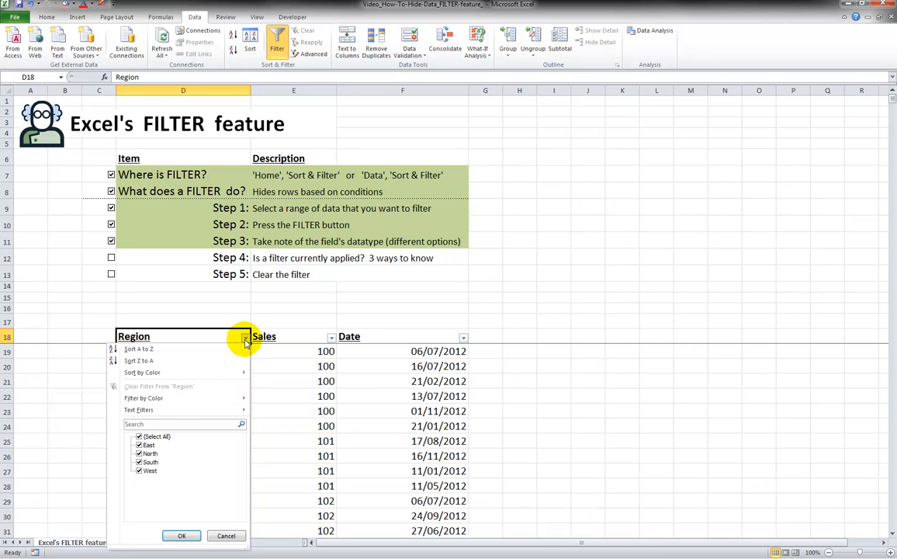
click(140, 437)
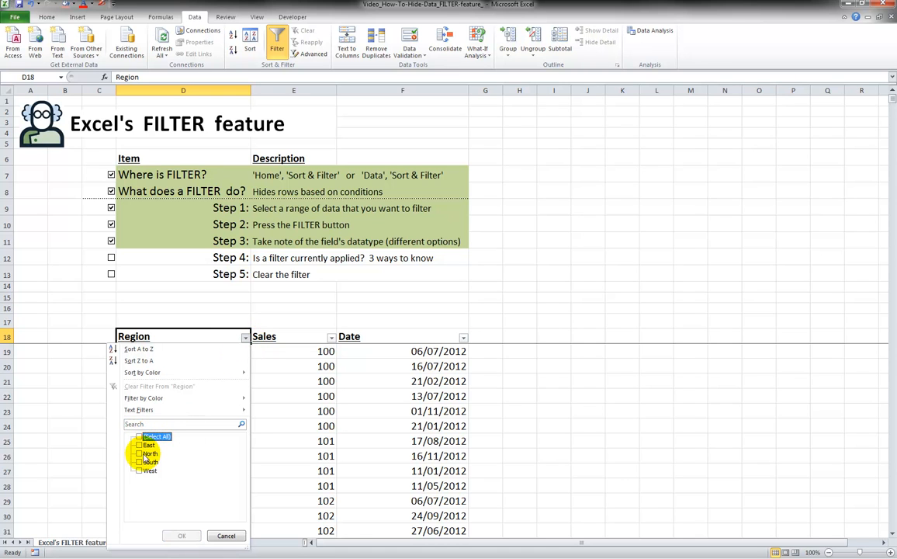
click(140, 453)
click(140, 462)
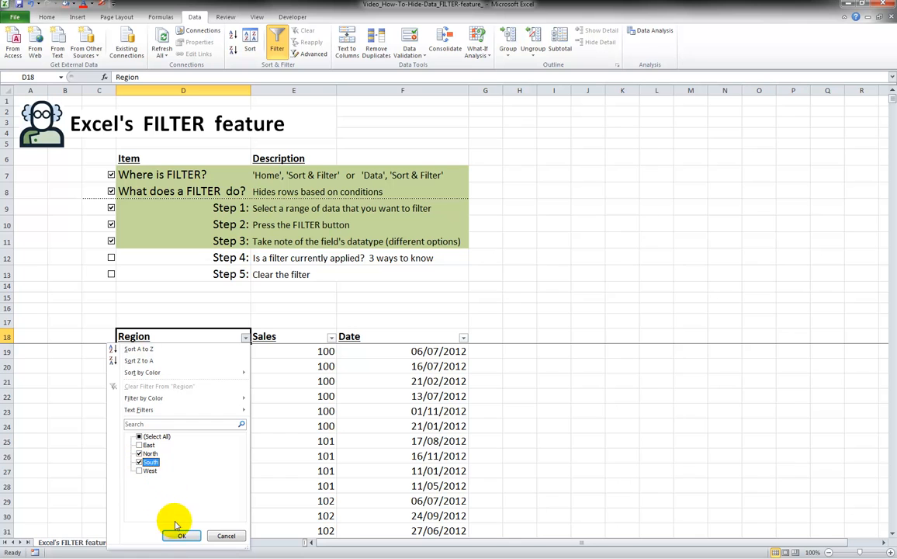
click(180, 536)
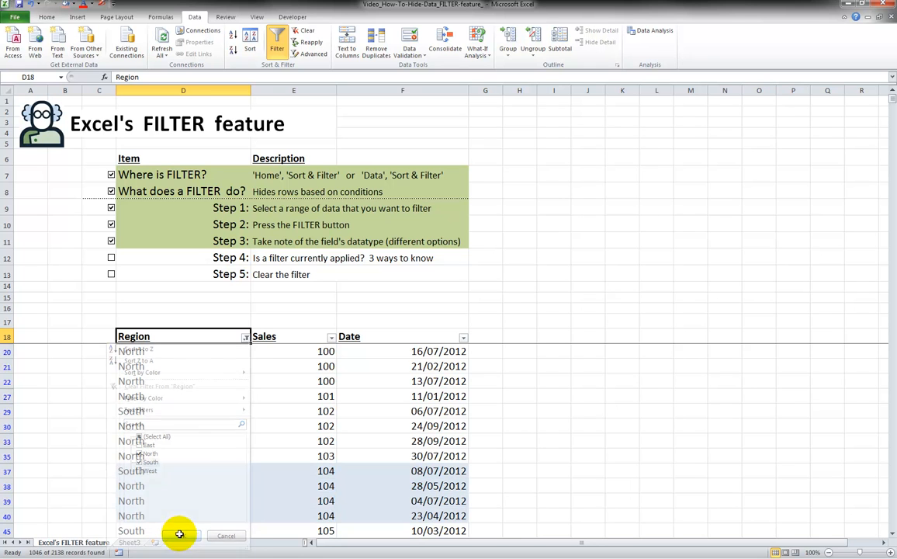
Step: Reselect all regions and apply a text filter to the Region column for values containing "th"
scroll(220, 427, down, 7)
scroll(222, 430, down, 11)
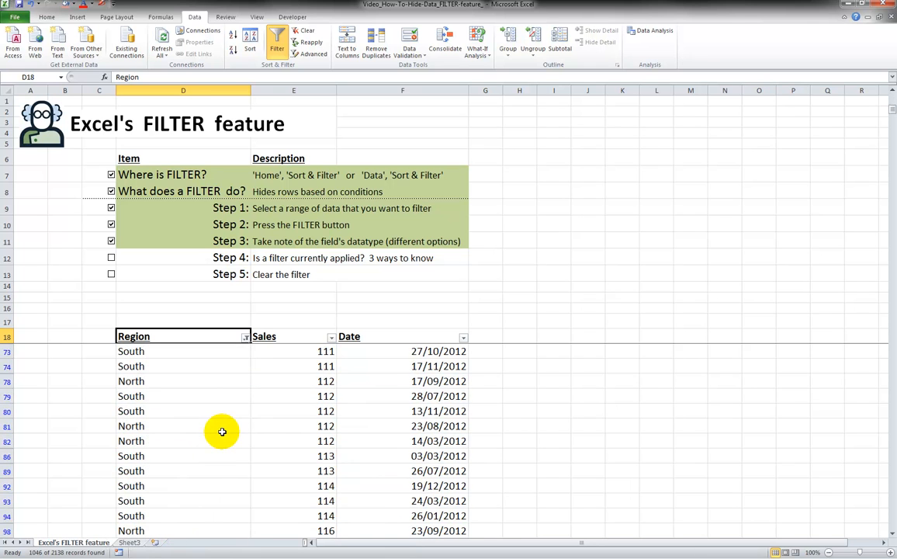
scroll(221, 439, up, 5)
scroll(221, 439, up, 7)
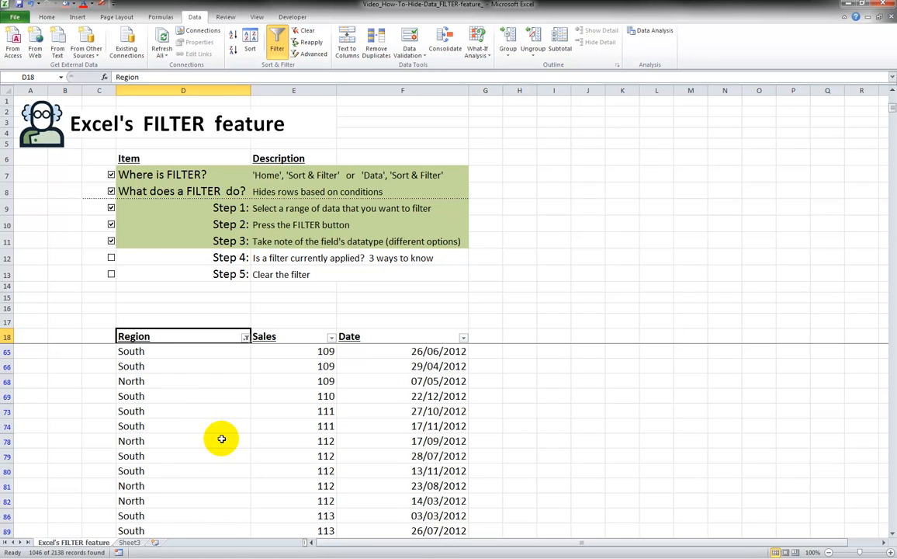
click(245, 337)
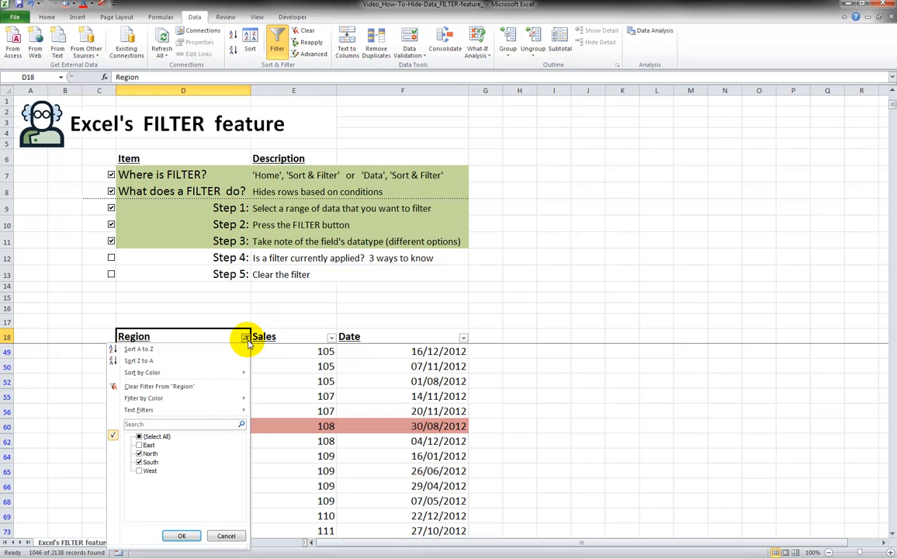
click(155, 437)
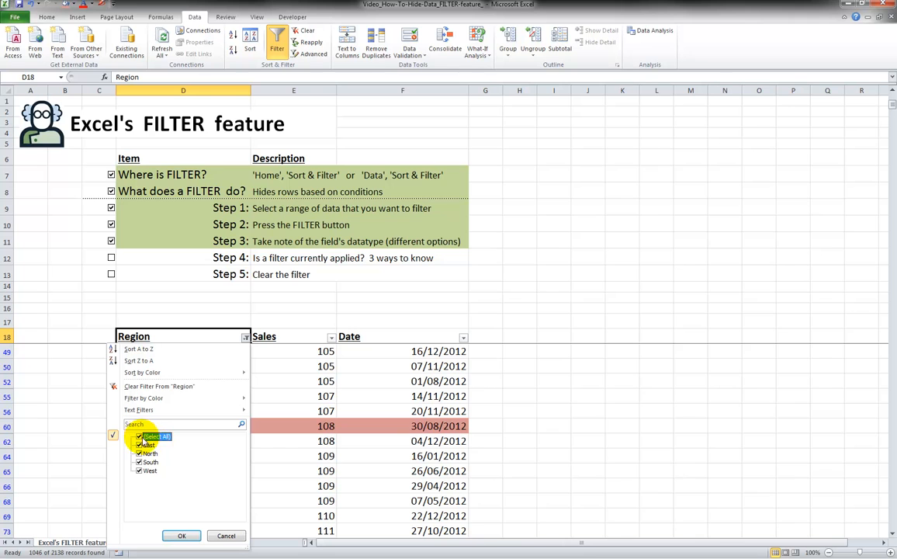
mouse_move(183, 412)
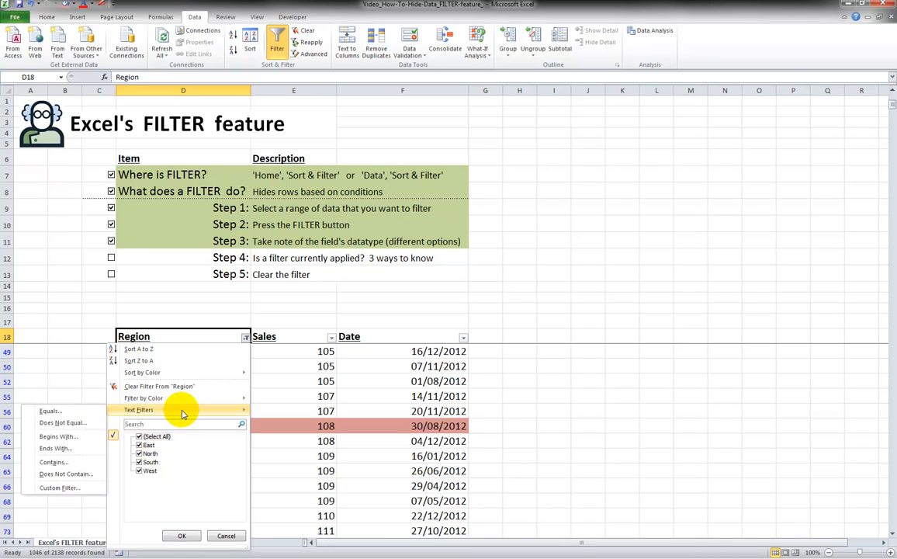
click(54, 463)
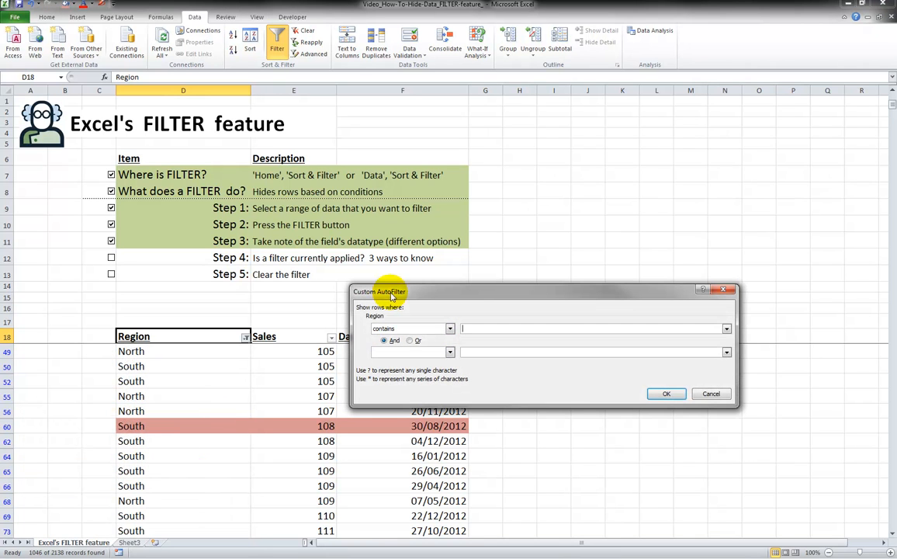
mouse_move(461, 299)
mouse_down()
mouse_move(461, 312)
mouse_move(472, 301)
mouse_move(474, 308)
mouse_up()
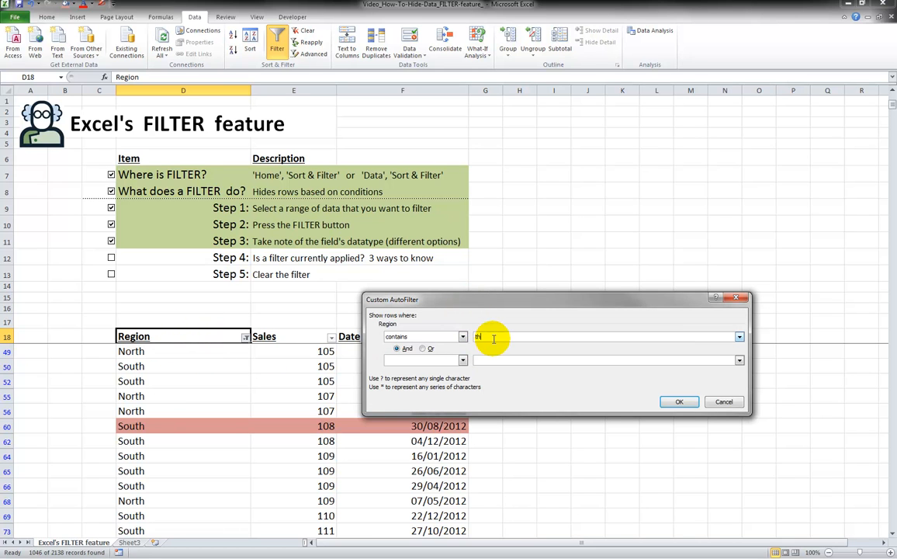
click(677, 401)
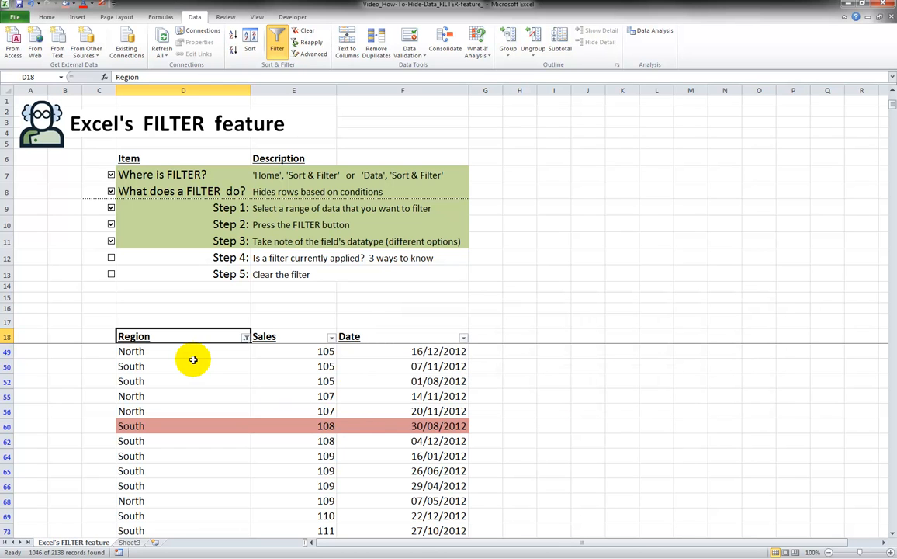
Step: Review the filtered records and the active text filter option, and clear the filter from the Region column
scroll(193, 363, down, 4)
scroll(193, 363, down, 2)
scroll(193, 366, up, 10)
click(245, 338)
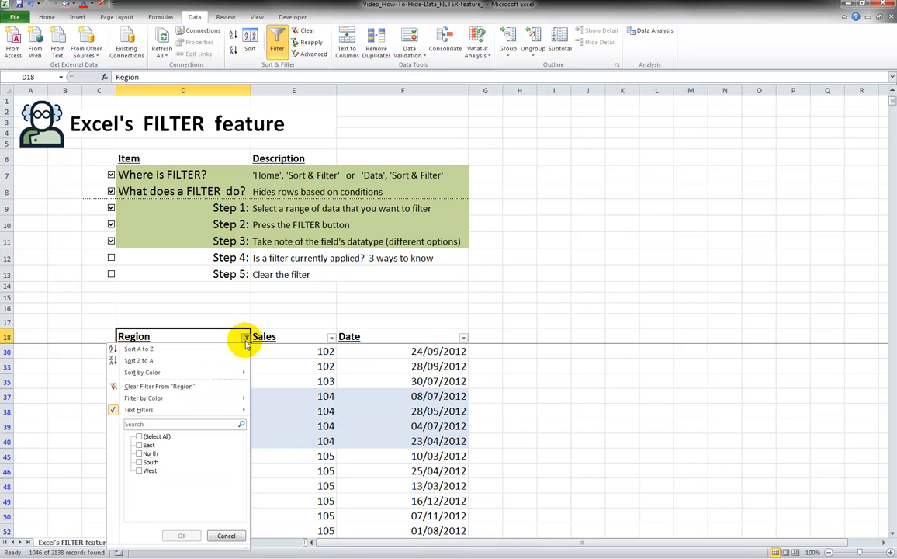
mouse_move(185, 409)
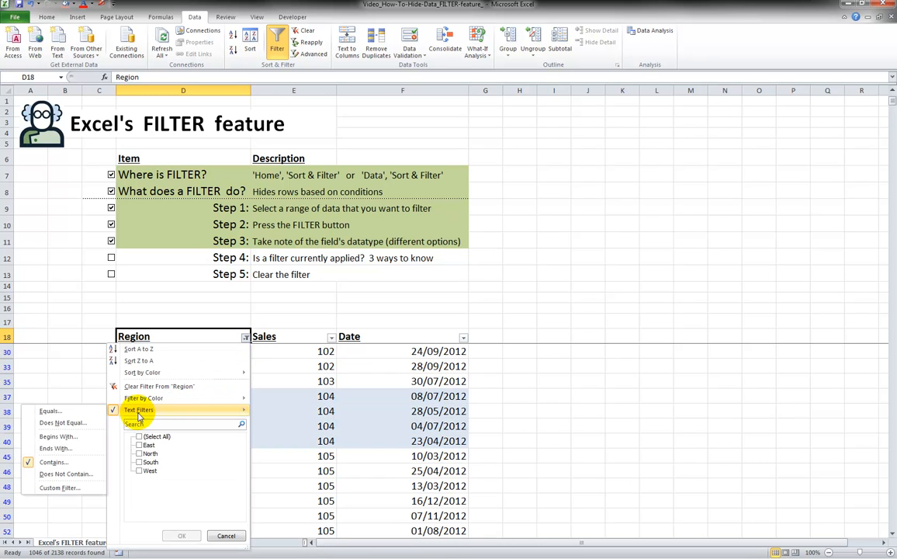
click(160, 386)
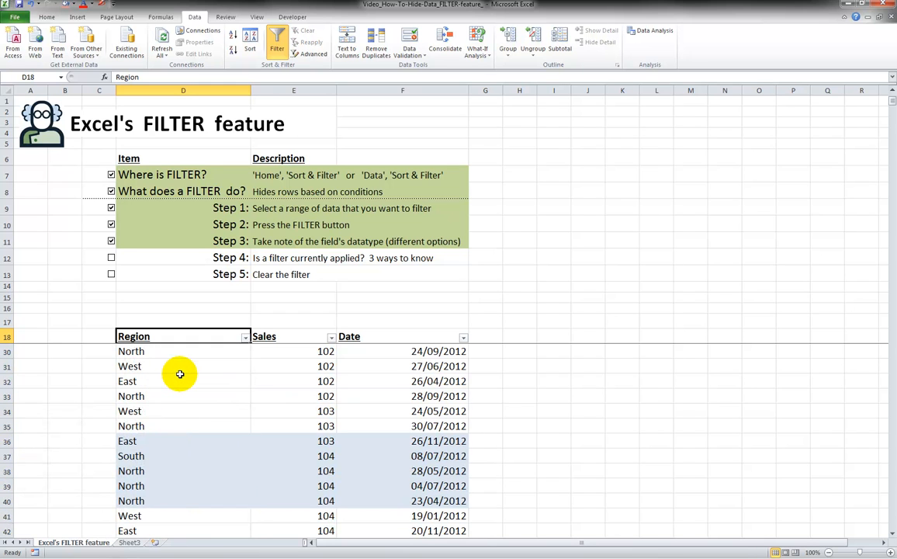
Step: Filter the Sales column by the light blue cell color
click(298, 338)
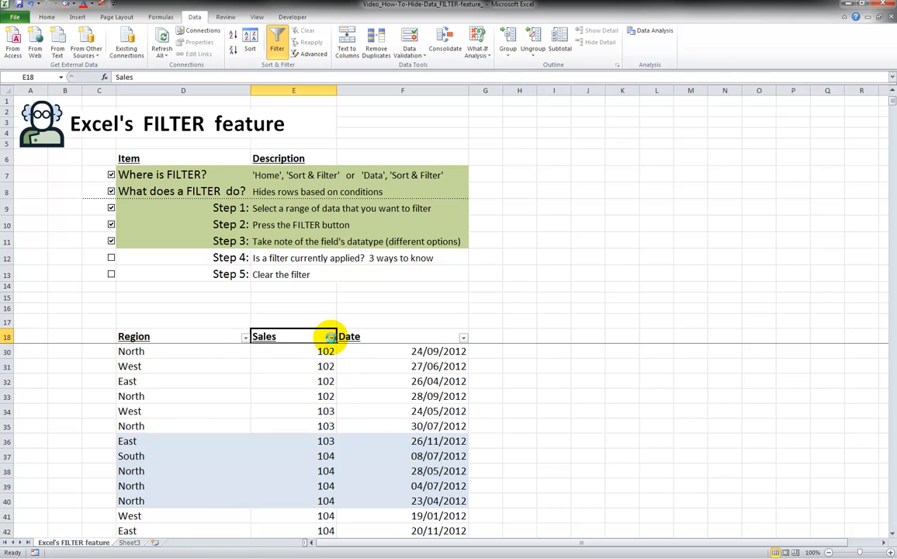
click(330, 337)
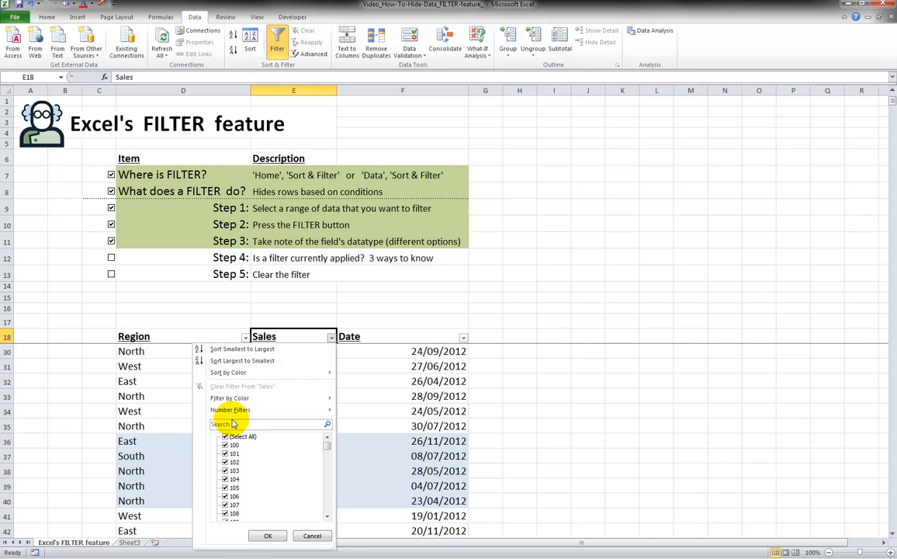
mouse_move(243, 413)
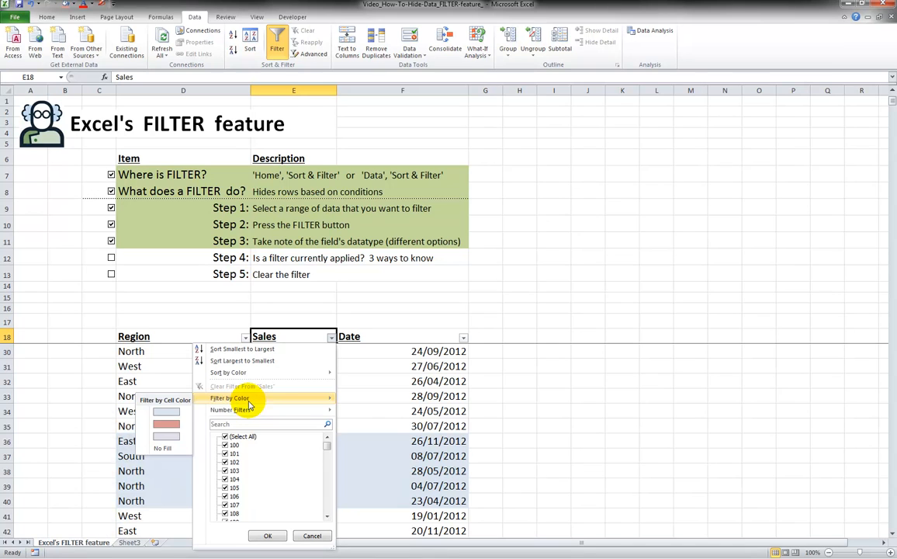
click(165, 415)
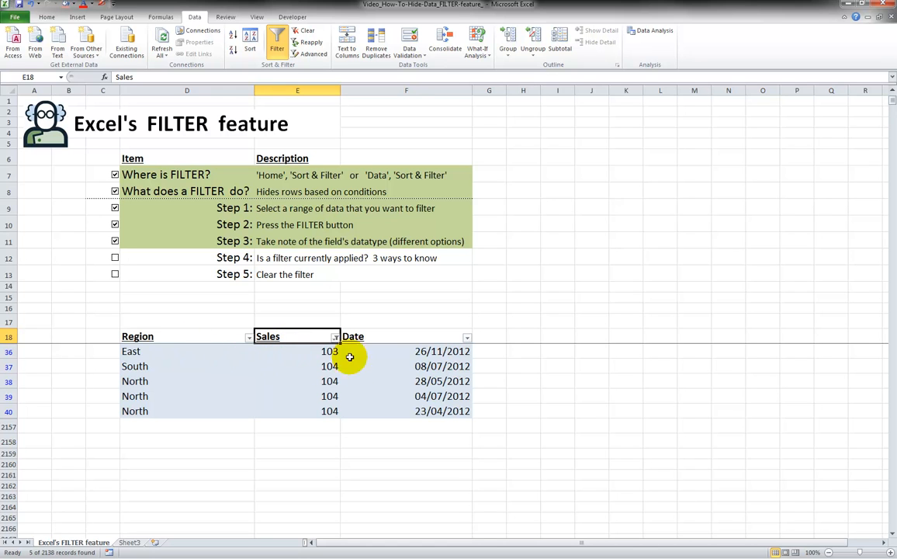
Step: Remove the fill color from the filtered records' Date cells and Region cells
drag(370, 351, 366, 410)
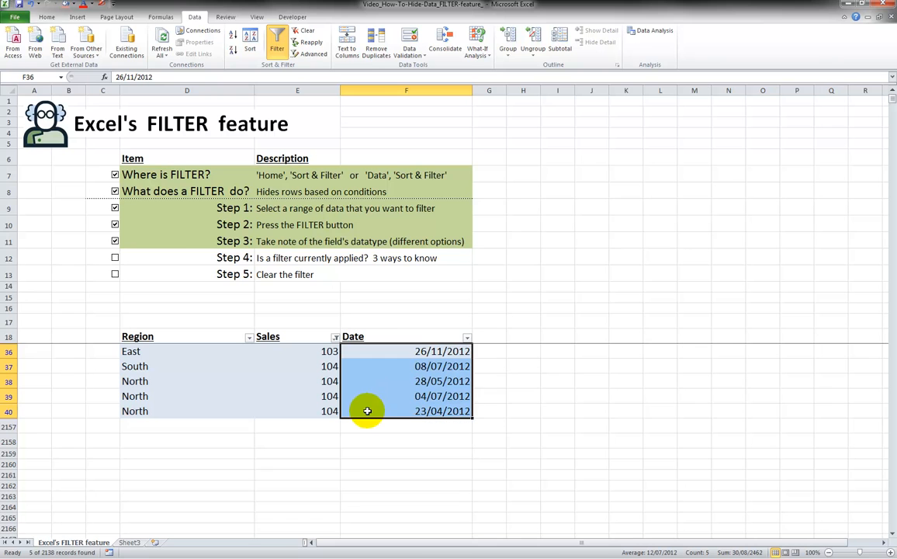
click(48, 18)
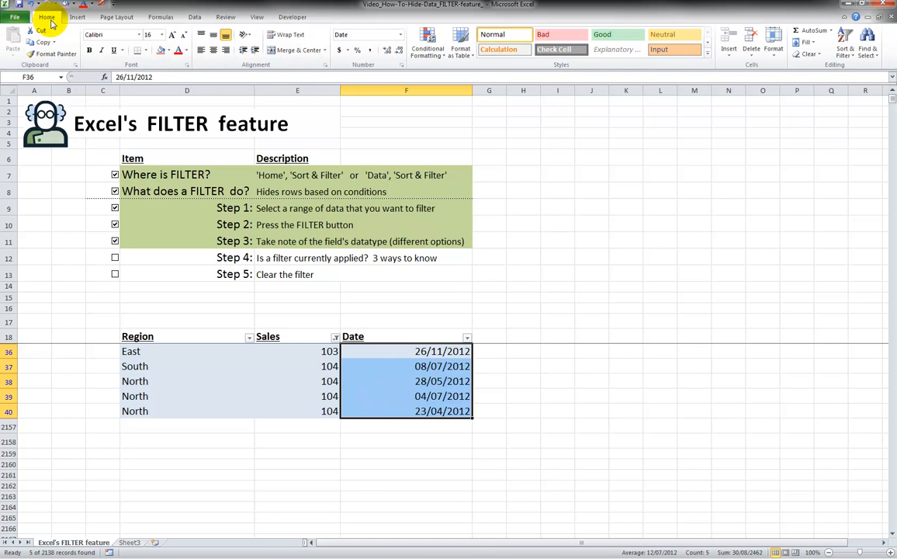
click(167, 50)
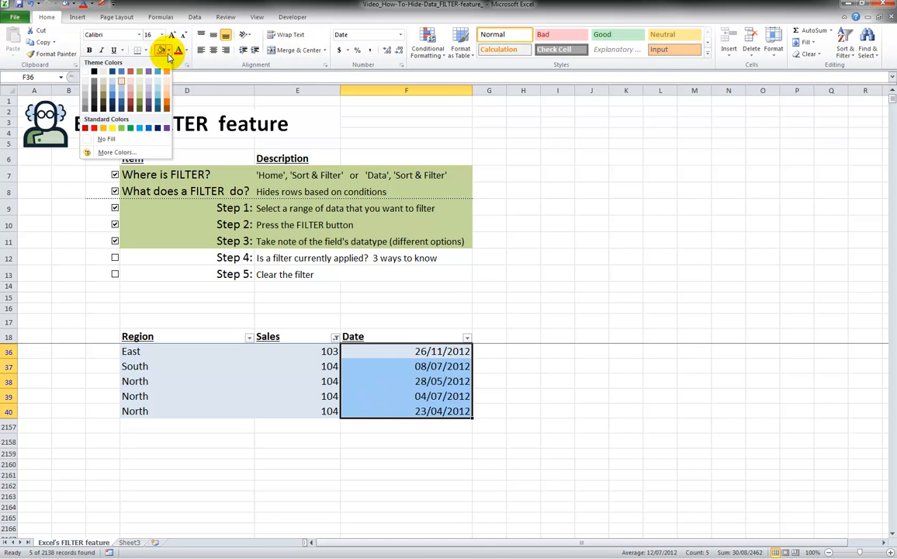
click(138, 137)
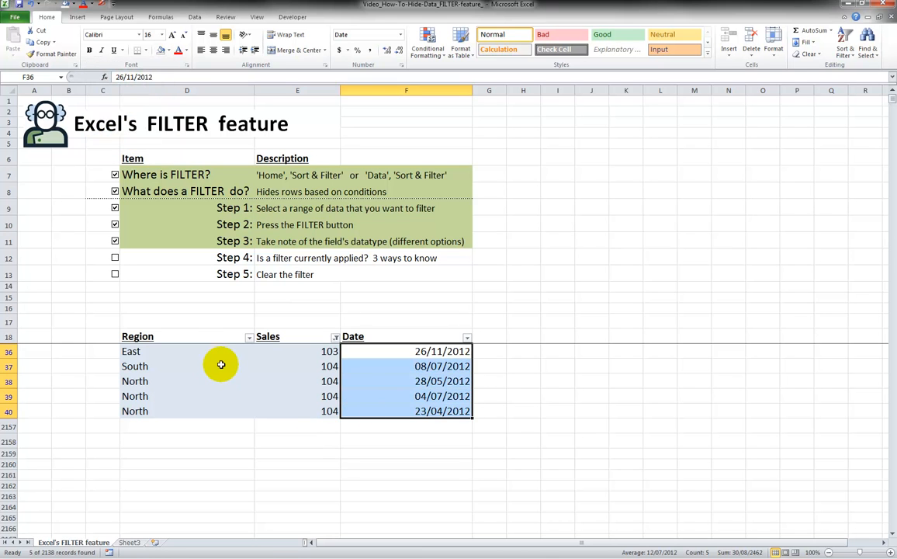
drag(214, 339, 194, 442)
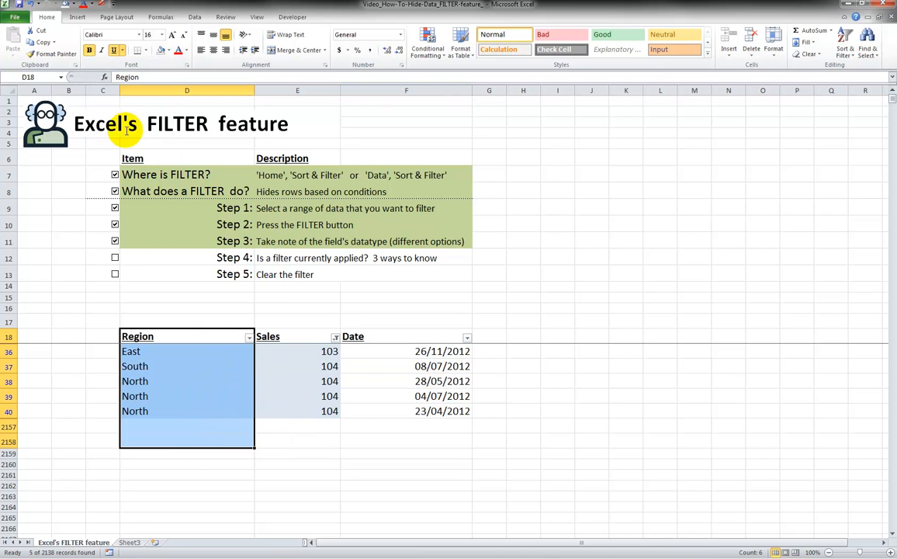
click(166, 51)
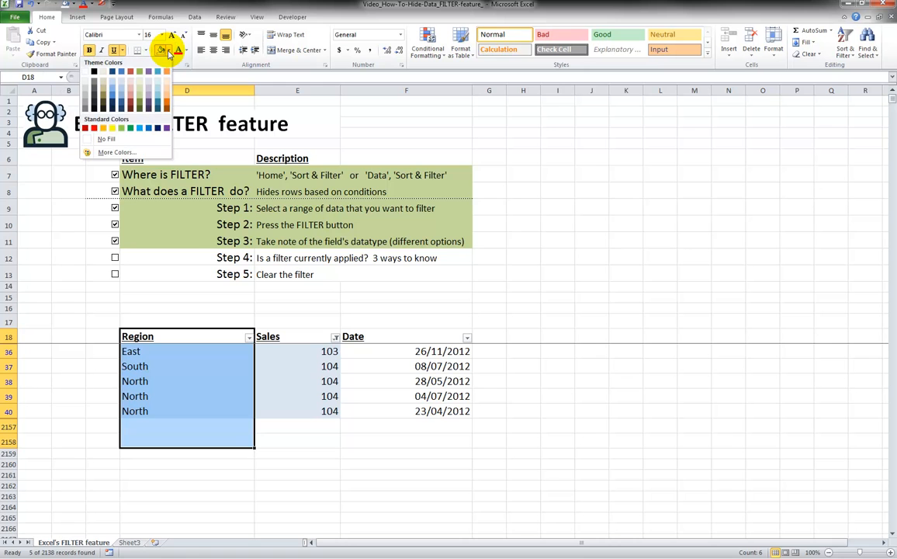
click(104, 137)
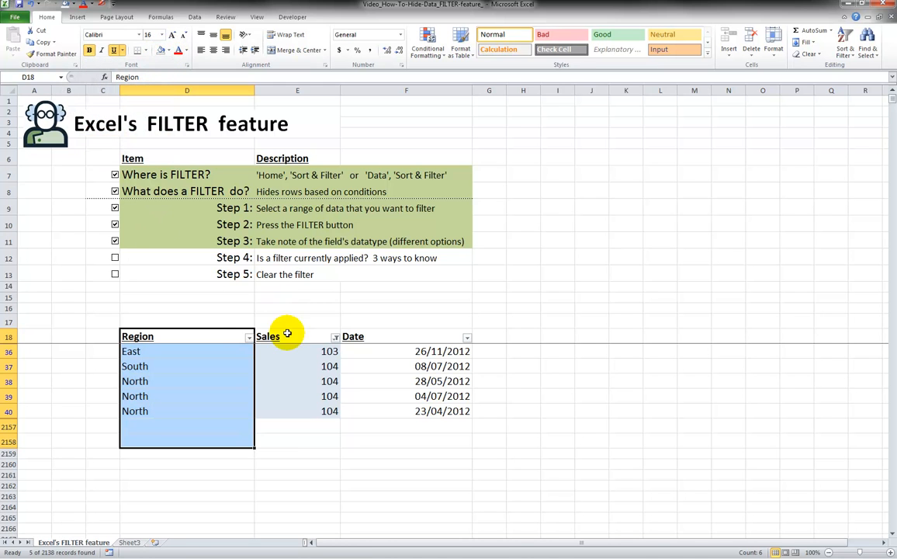
click(206, 335)
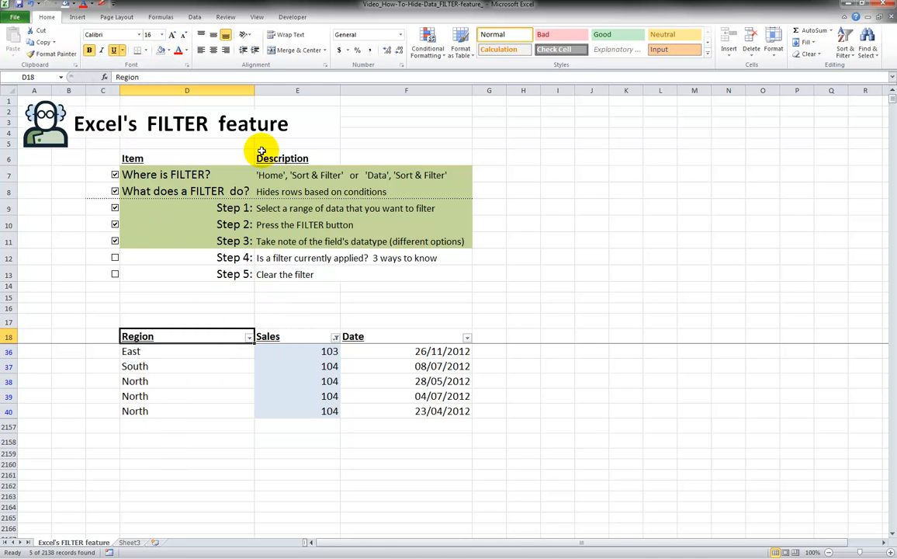
Step: Clear the applied filter from the whole table and filter the Sales column by light blue cell color again
click(194, 18)
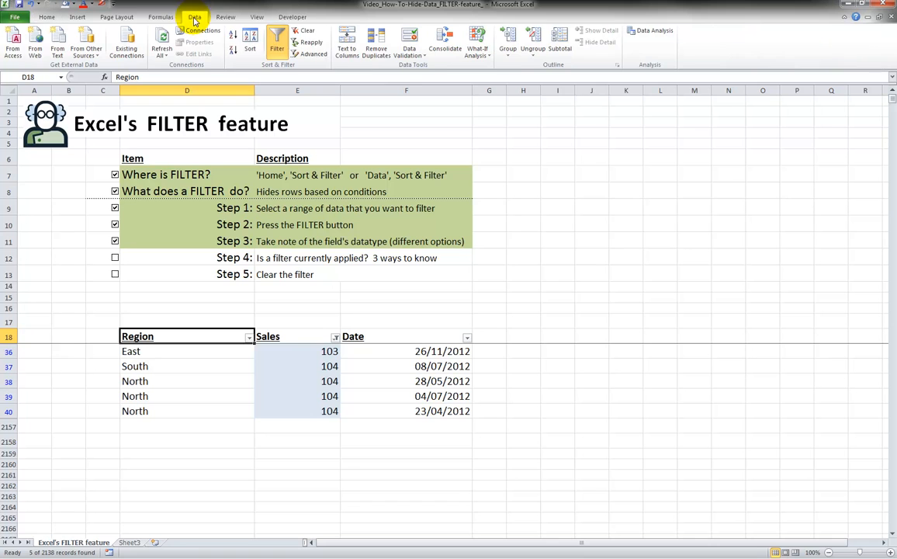
click(303, 35)
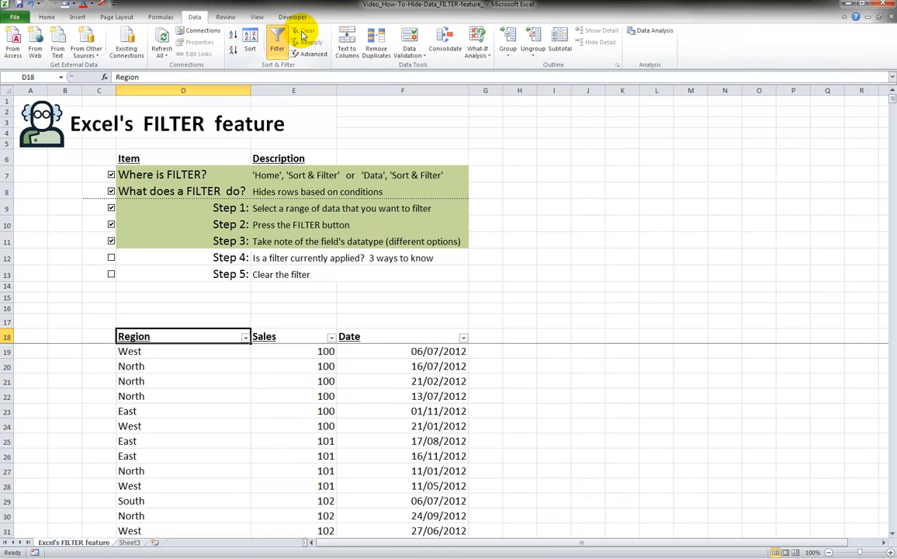
click(293, 336)
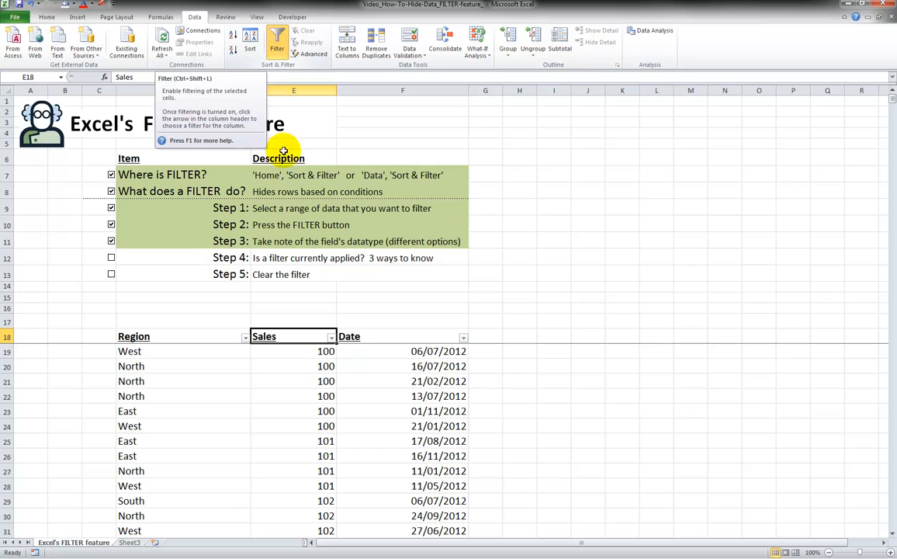
click(331, 336)
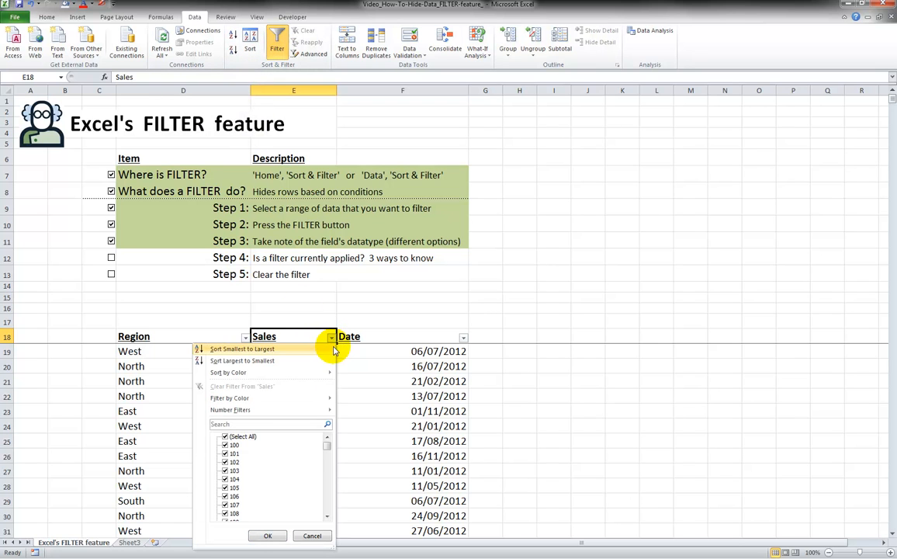
mouse_move(298, 402)
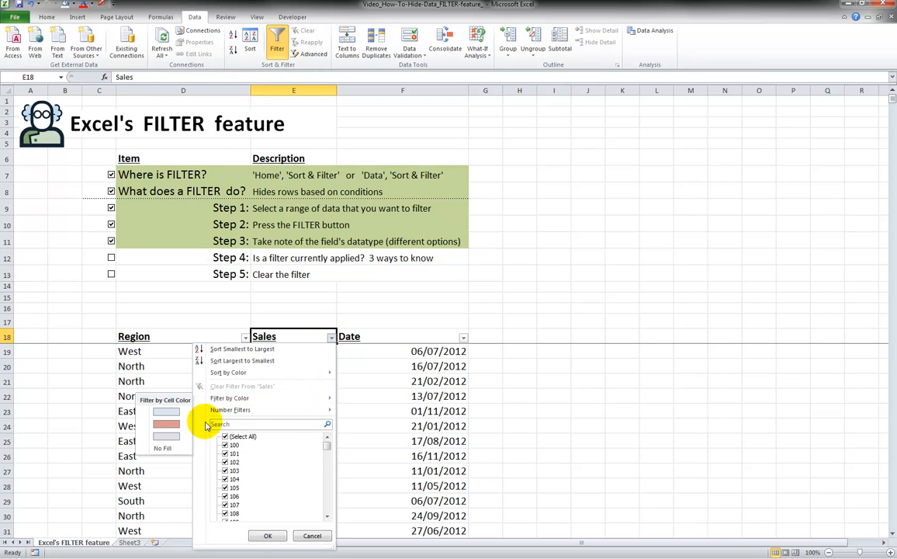
click(166, 412)
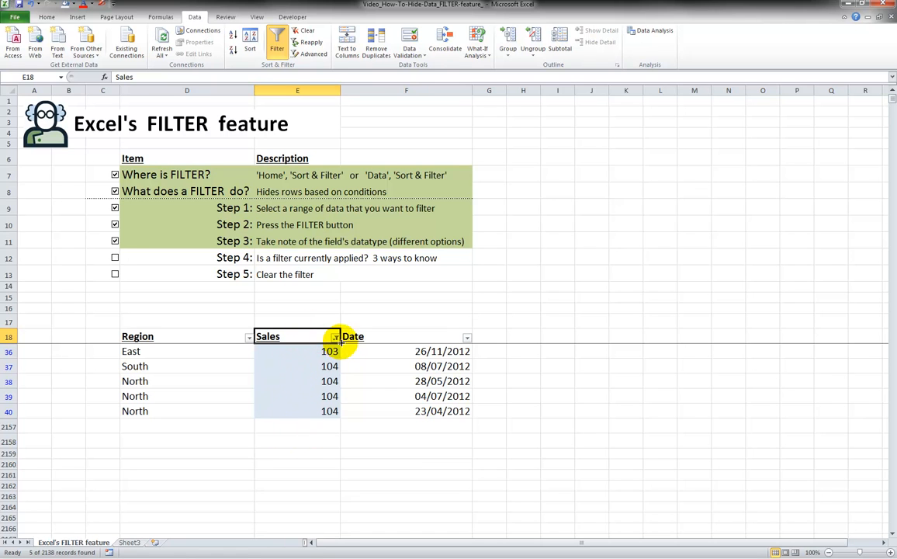
Step: Clear the color filter from the Sales column using that column's own filter options
mouse_move(335, 343)
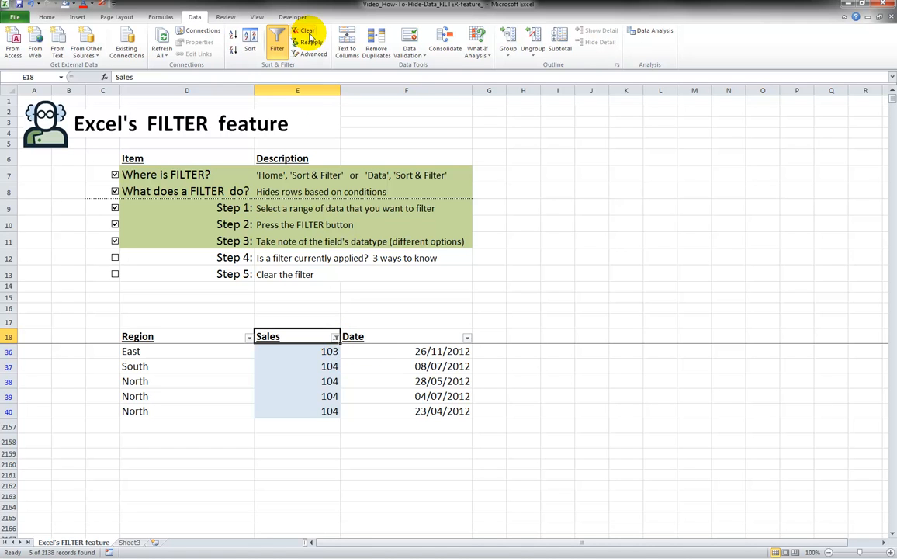
click(335, 340)
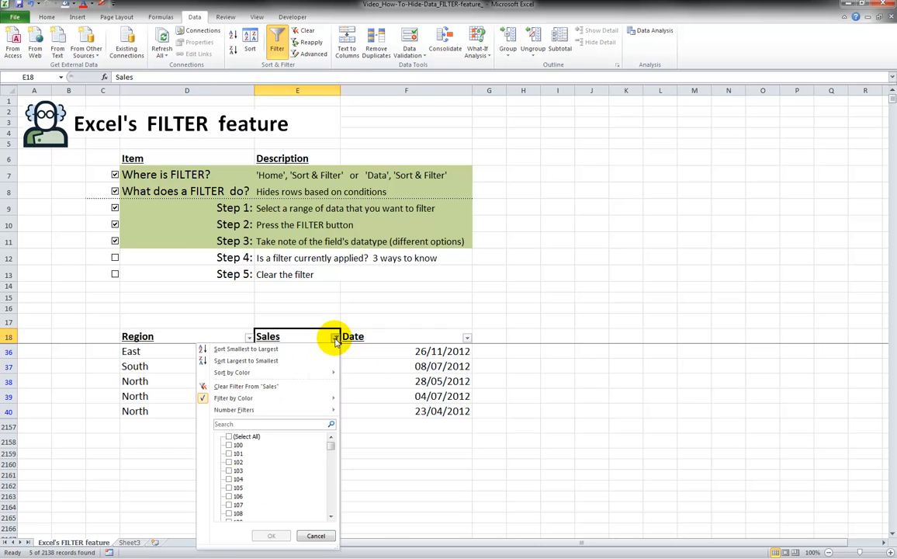
click(242, 387)
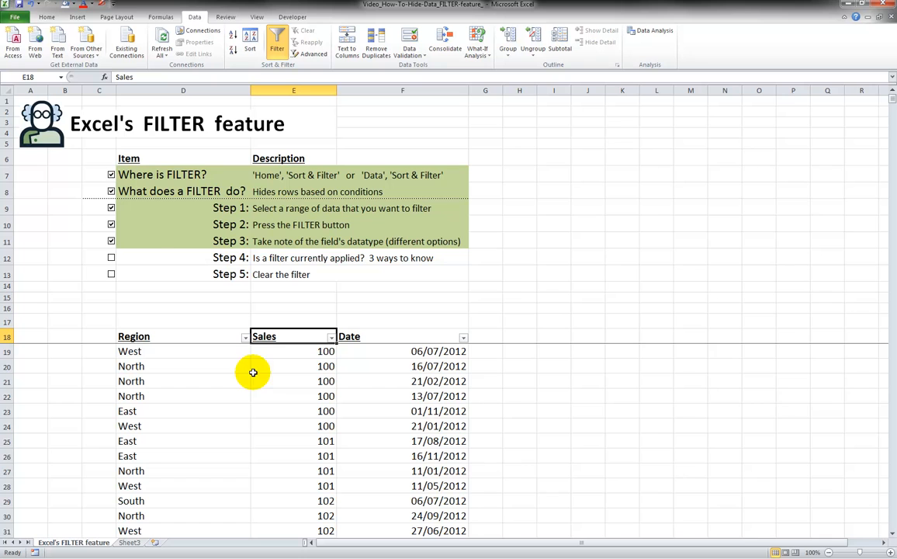
Step: Filter the Date column to show only January, March and May 2012 records
click(384, 337)
click(463, 339)
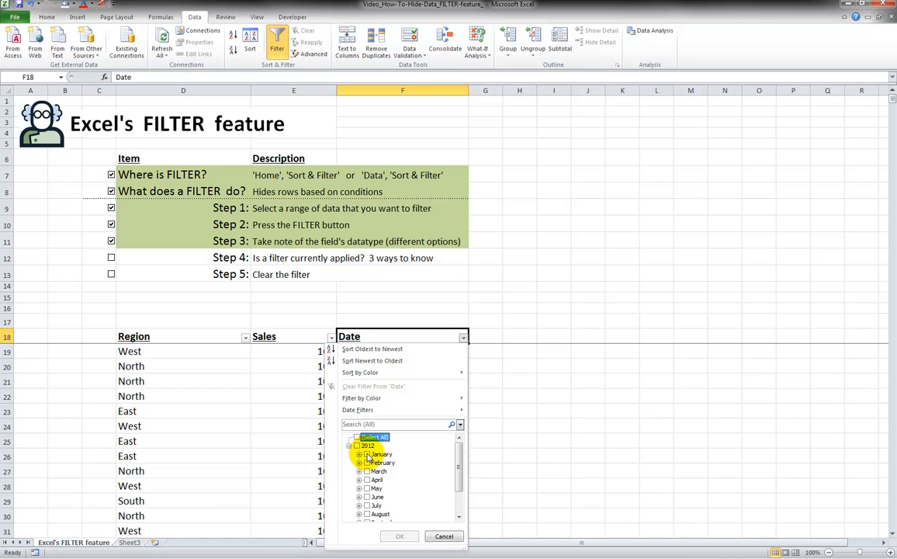
click(367, 454)
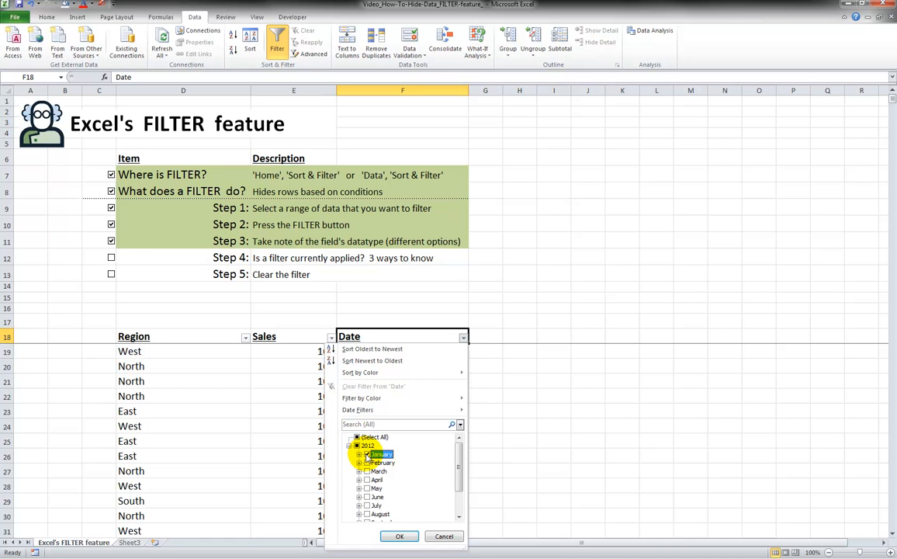
click(367, 471)
click(367, 487)
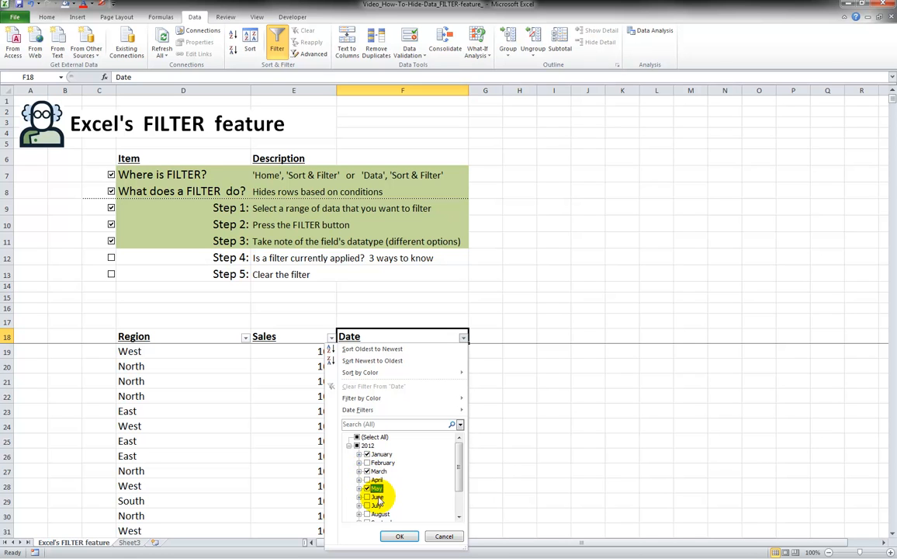
drag(457, 465, 426, 442)
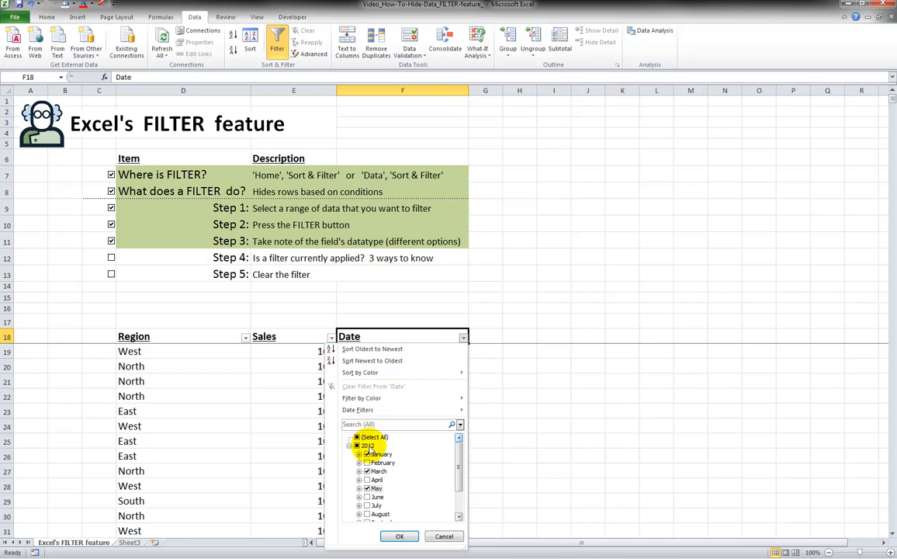
click(397, 536)
scroll(417, 407, down, 10)
scroll(416, 424, down, 10)
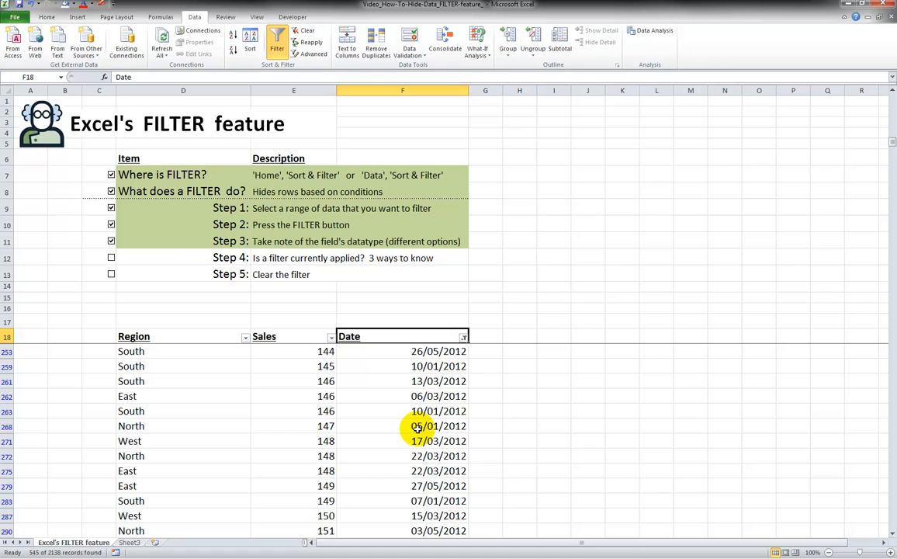
Step: Review the Date column's filter selection, keep it as set, and check off Step 4 in the checklist
click(464, 338)
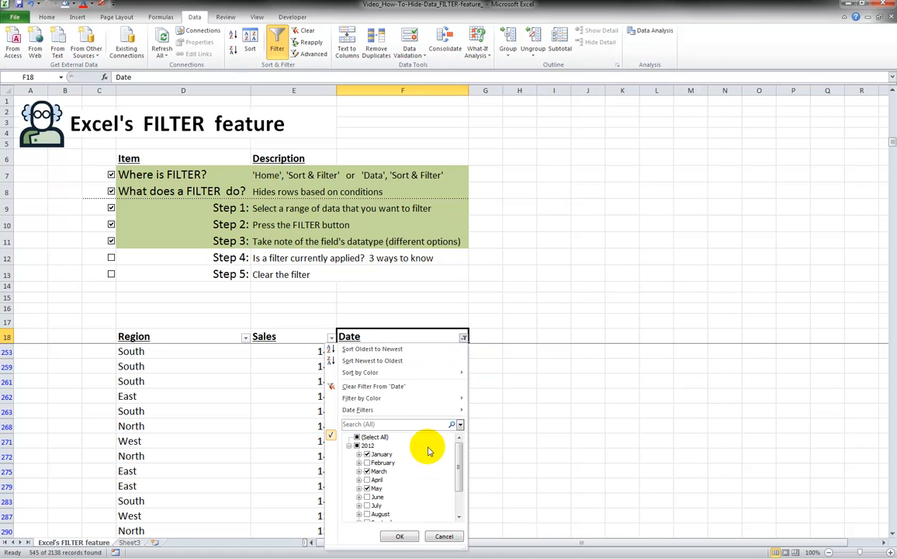
click(402, 535)
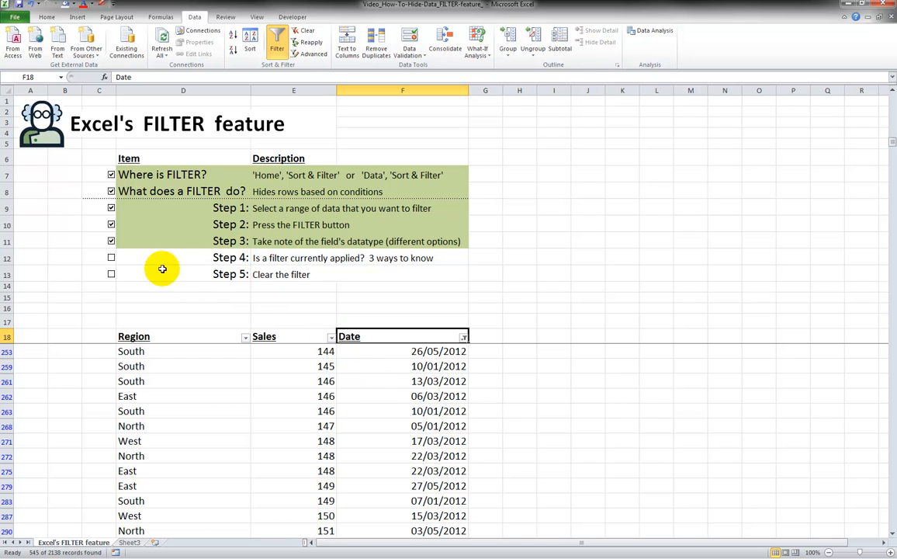
click(111, 258)
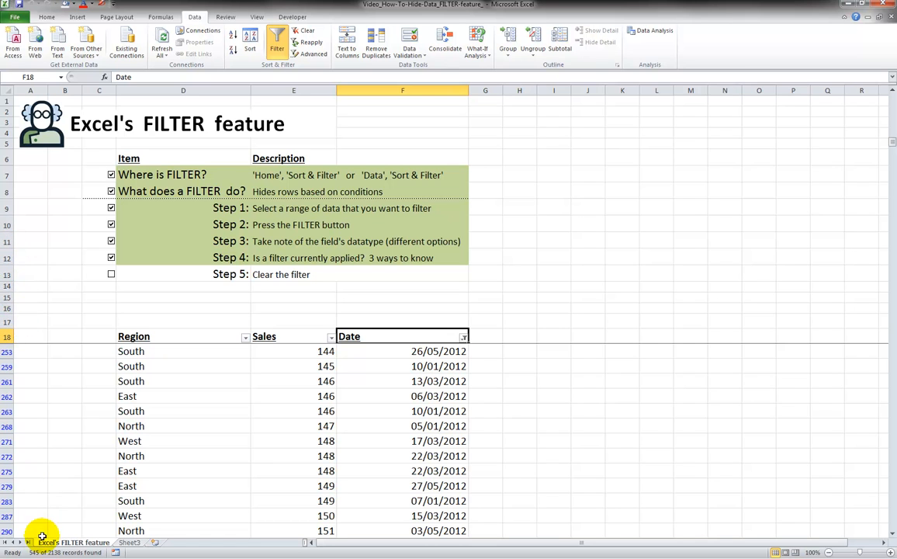
mouse_move(37, 554)
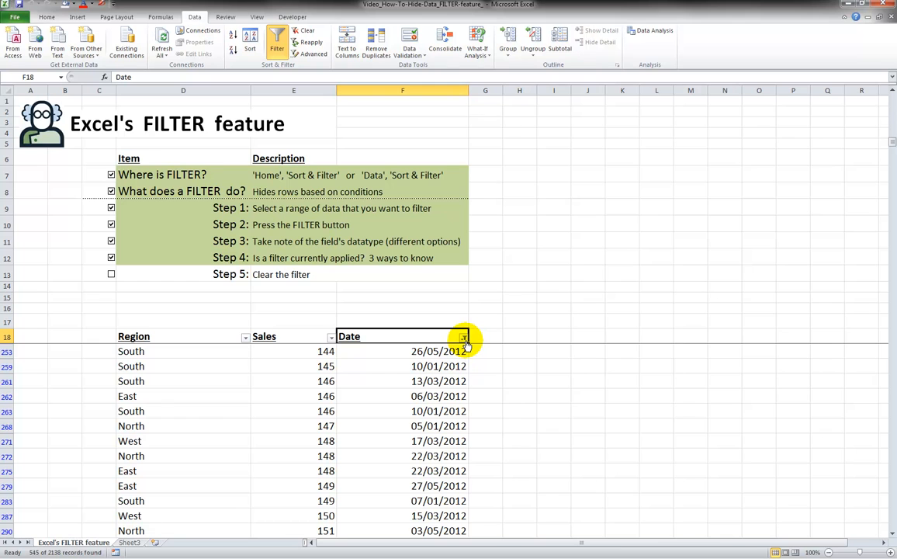
mouse_move(466, 344)
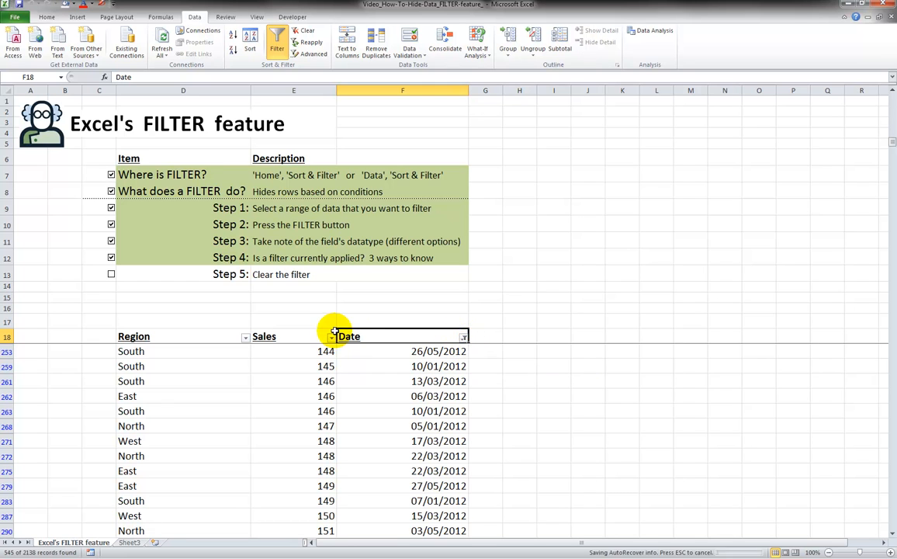
Step: Add a number filter on the Sales column for values greater than 150
click(299, 336)
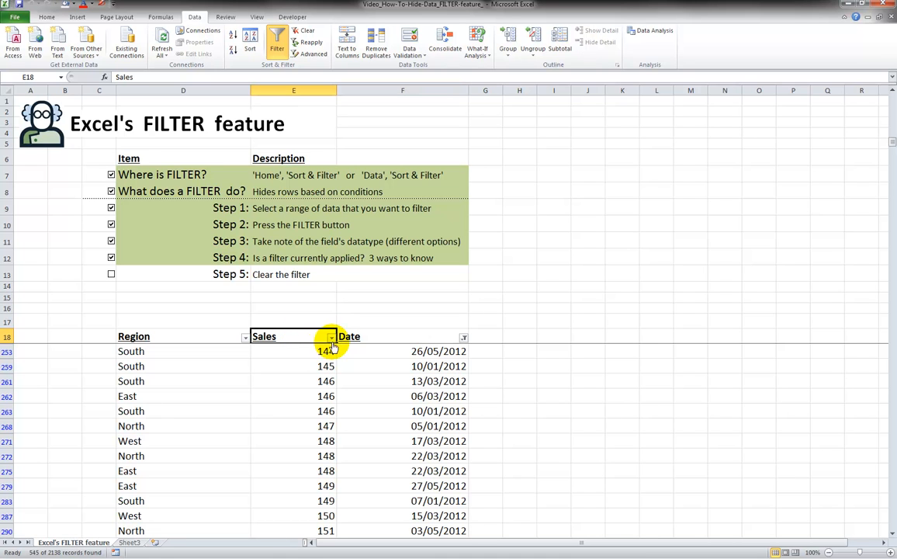
click(332, 337)
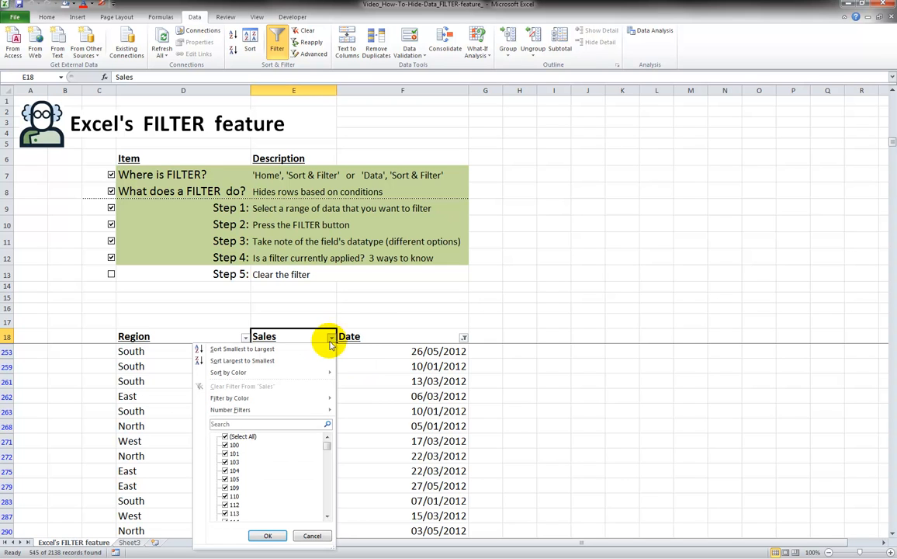
mouse_move(247, 414)
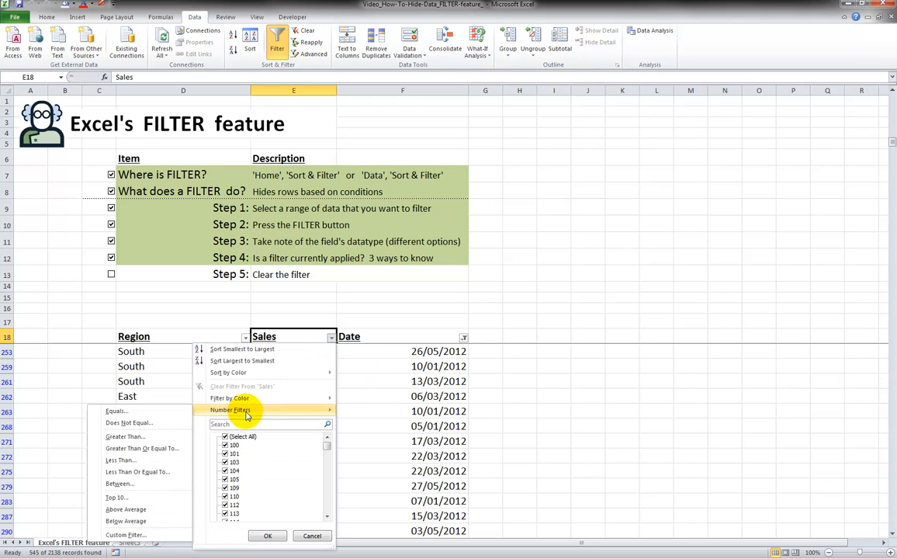
click(167, 436)
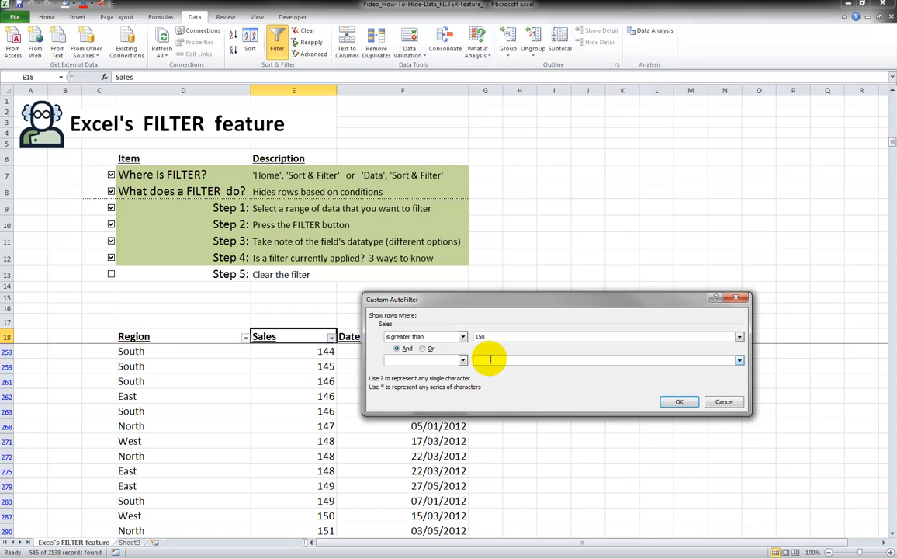
click(674, 401)
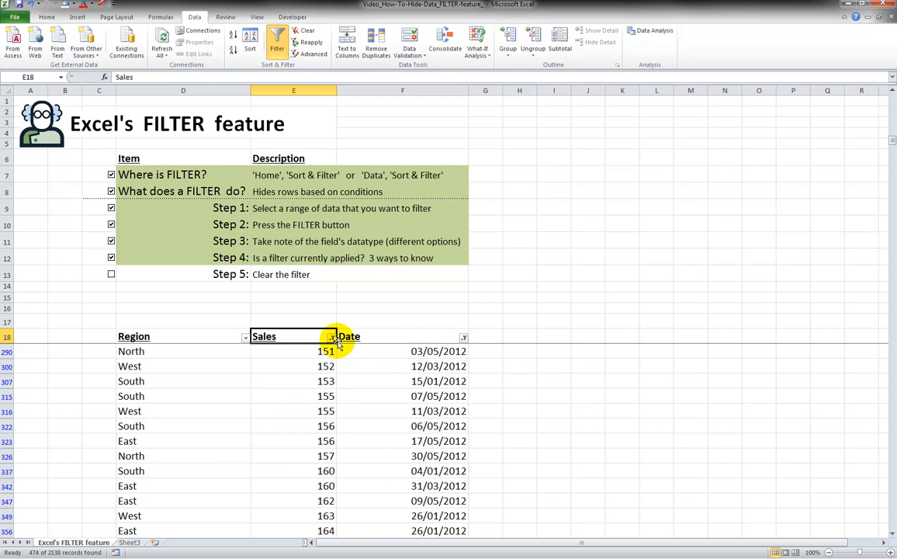
mouse_move(331, 342)
Step: Filter the Region column to show only East and West
click(233, 337)
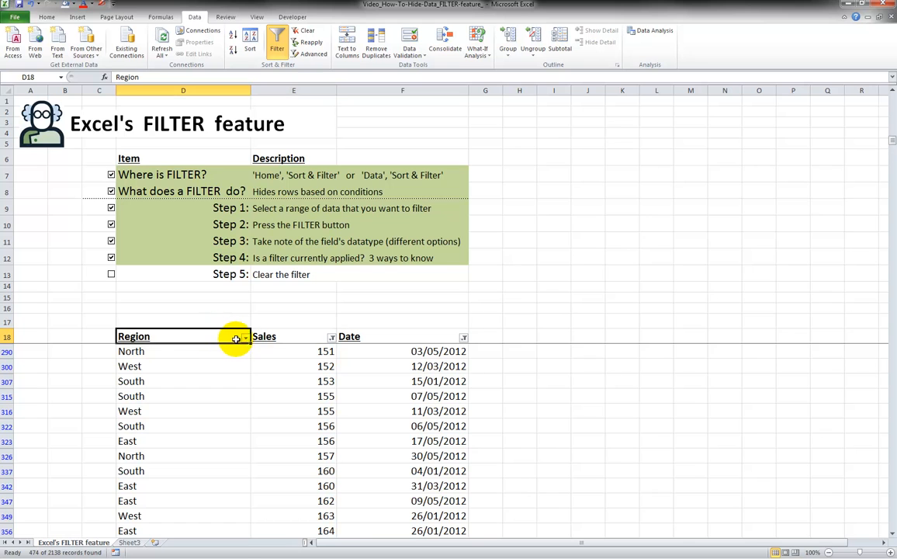
click(245, 338)
click(138, 437)
click(138, 445)
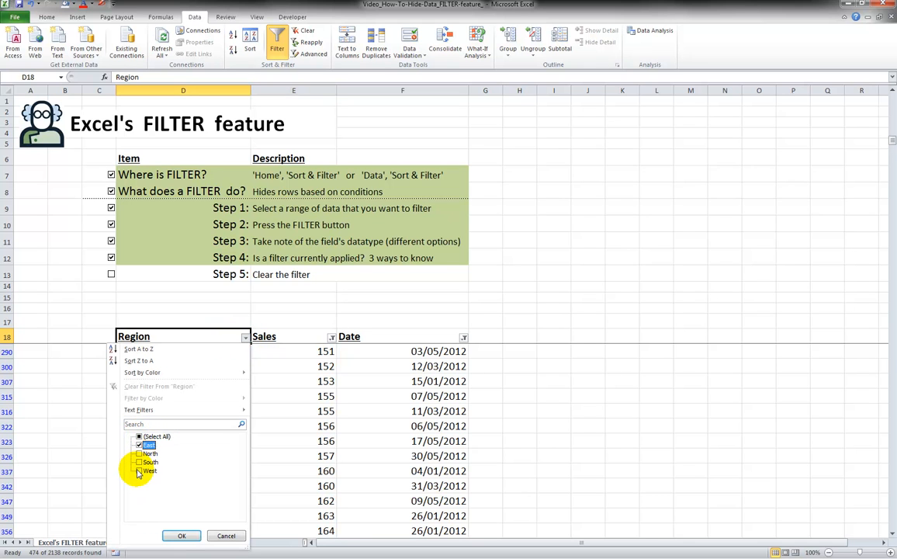
click(140, 471)
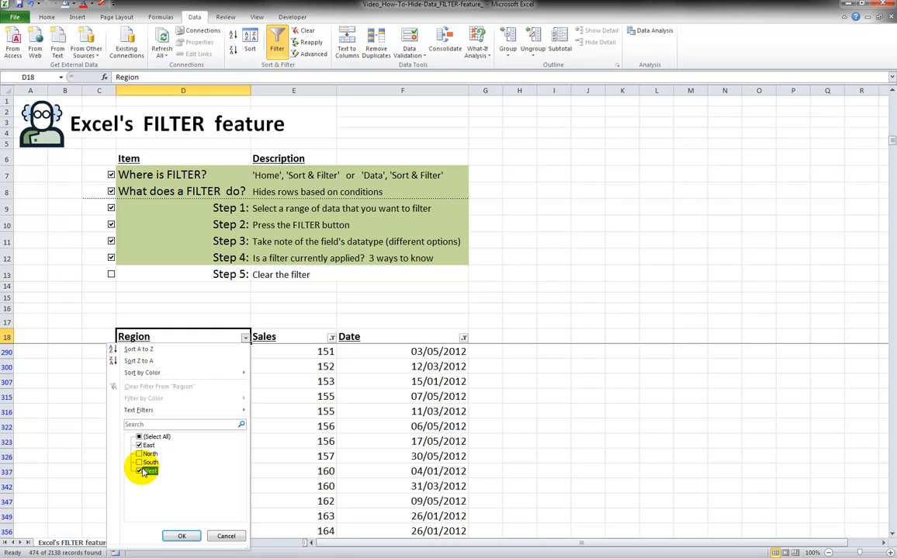
click(181, 537)
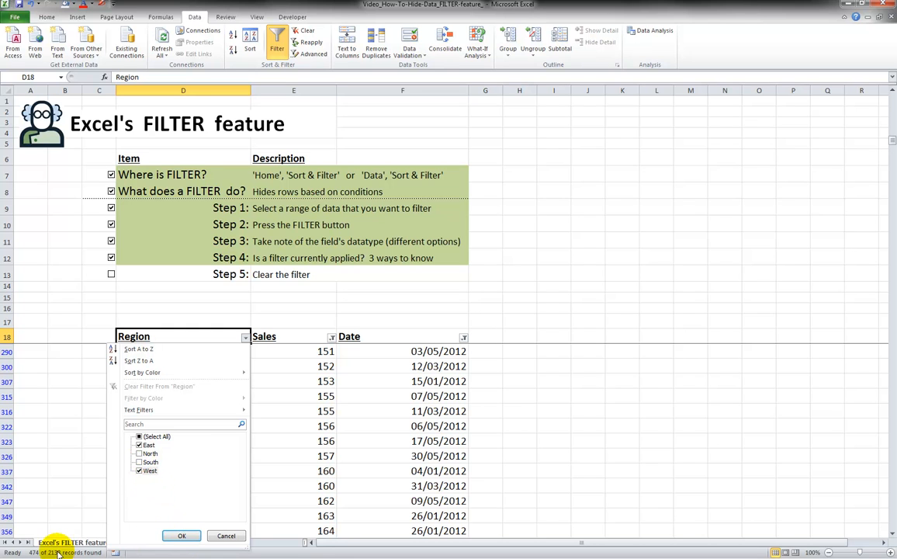
click(182, 535)
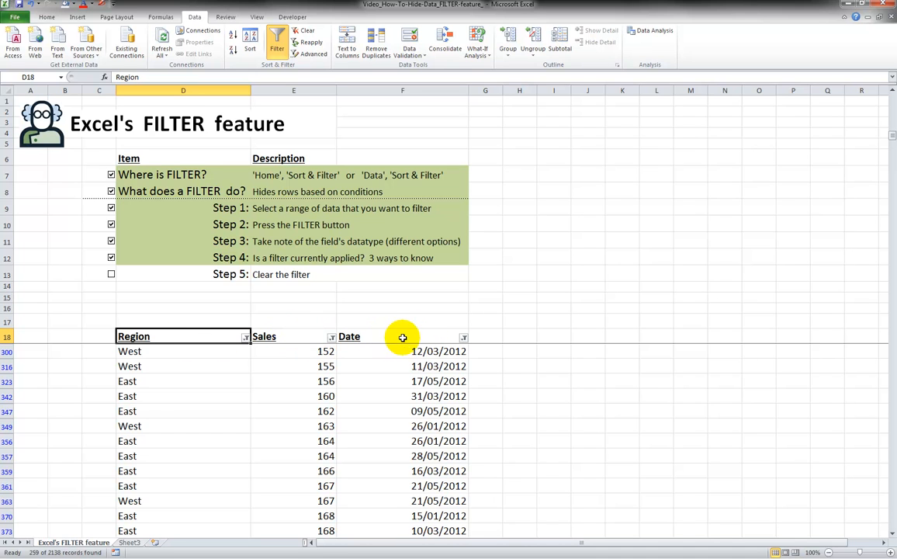
Step: Check off Step 5 in the checklist and clear the Date column's filter from its own filter options
click(112, 275)
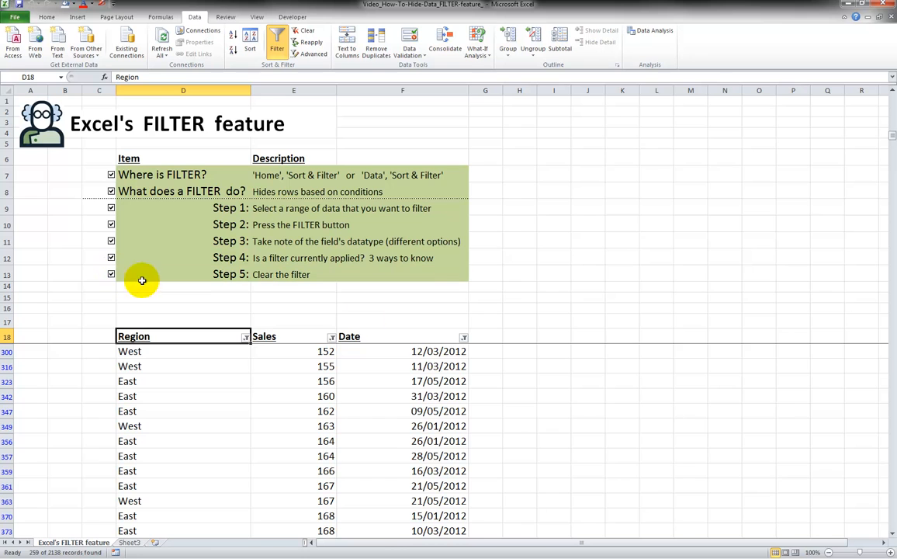
click(417, 339)
click(463, 338)
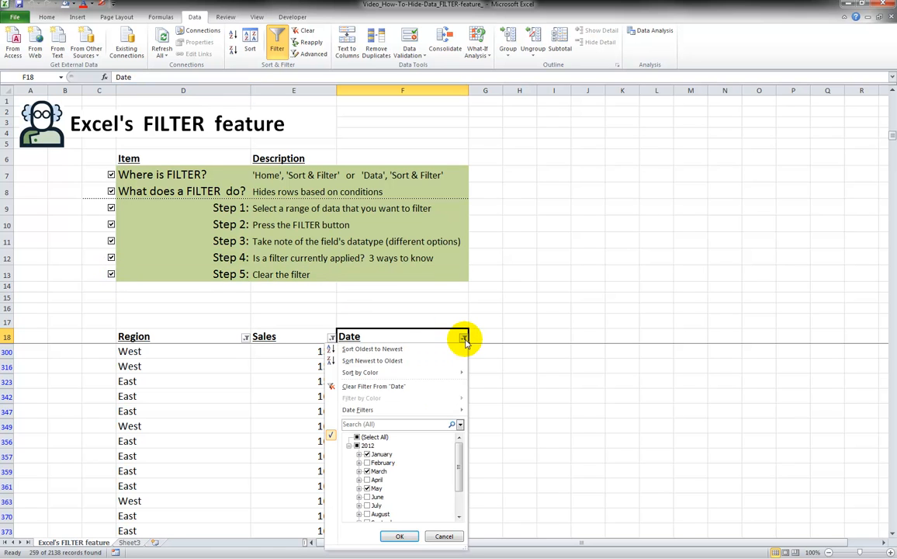
click(366, 386)
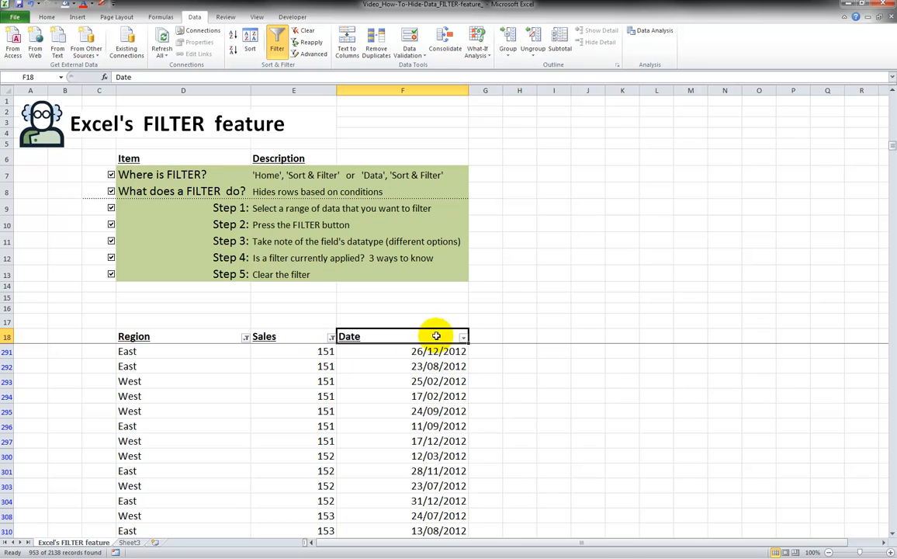
Step: Clear the remaining Region and Sales filters from the whole table at once
click(292, 336)
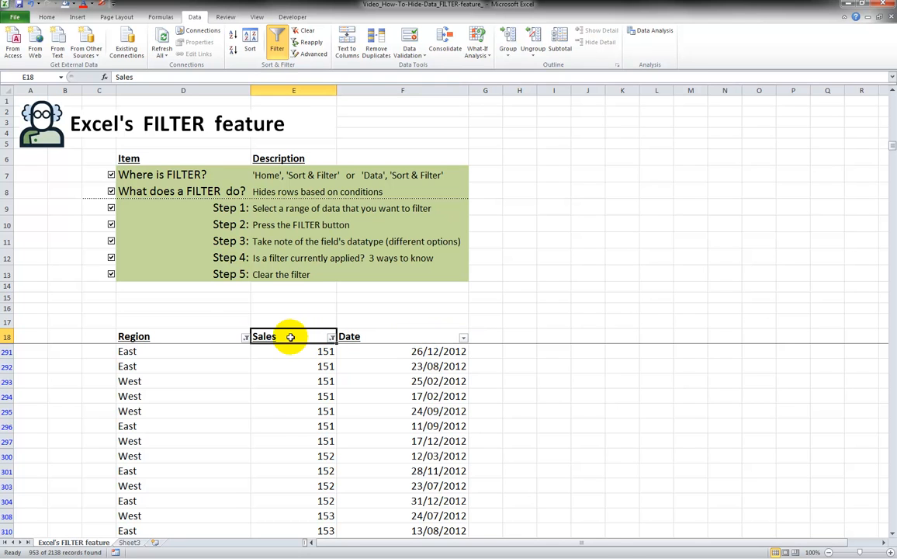
click(204, 337)
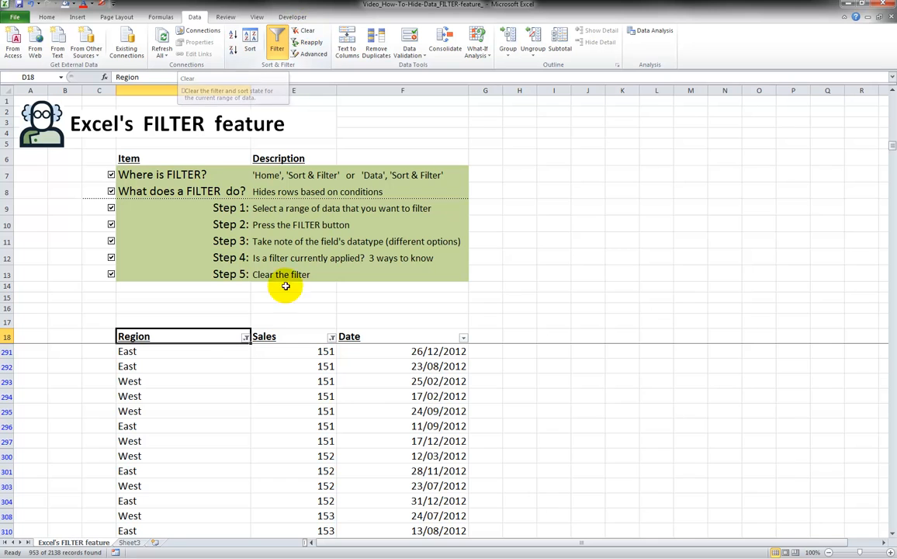
click(303, 31)
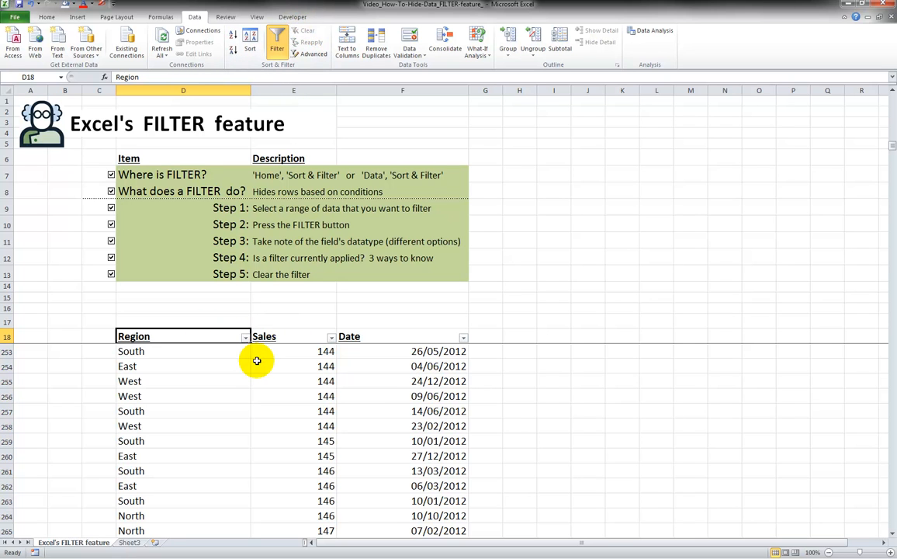
Step: Turn off the Filter feature for the Region, Sales and Date header row
drag(245, 336, 387, 337)
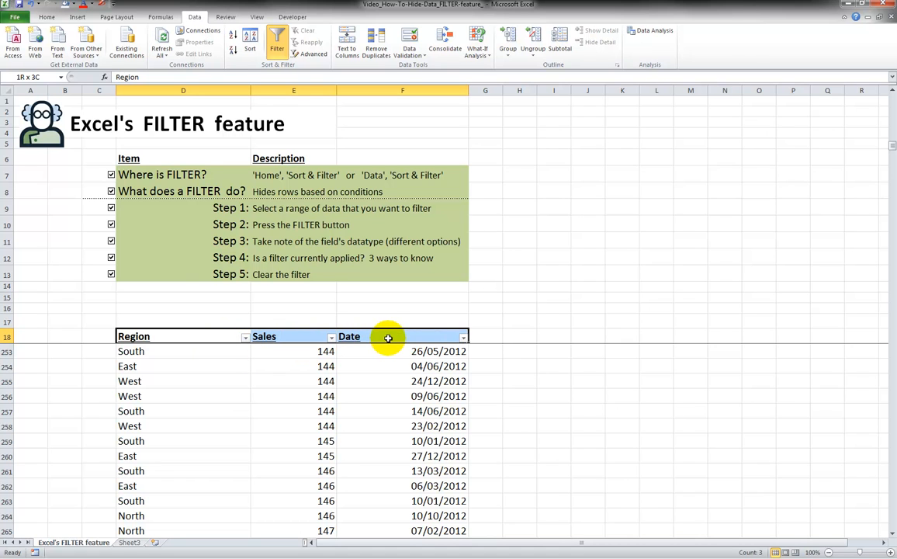
click(295, 337)
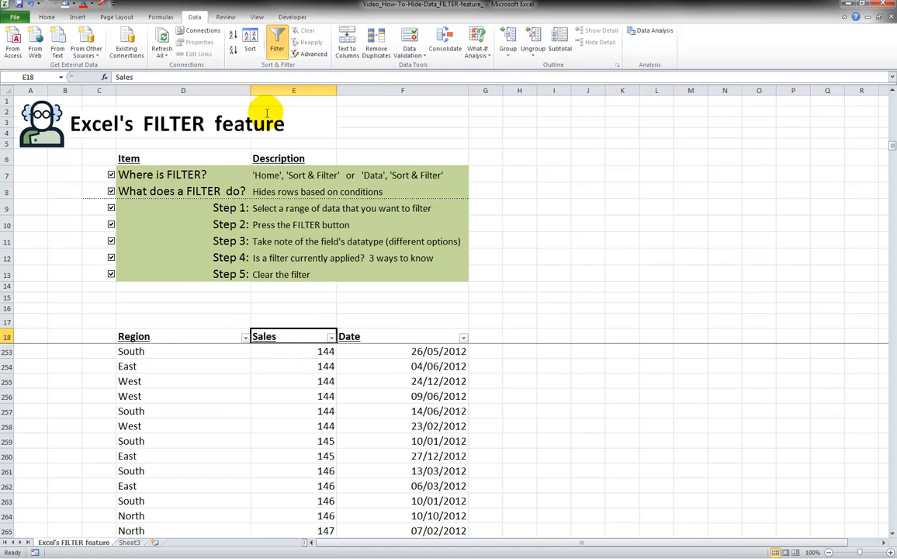
click(277, 43)
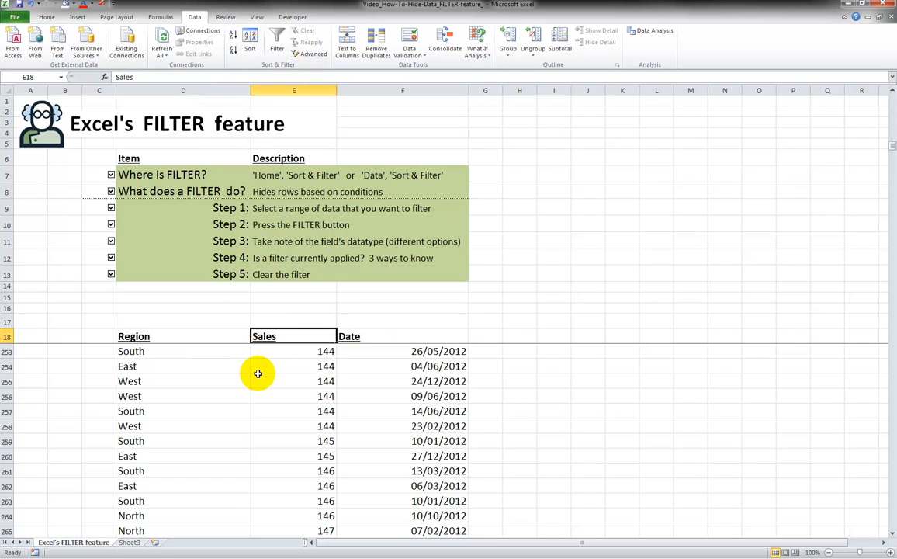